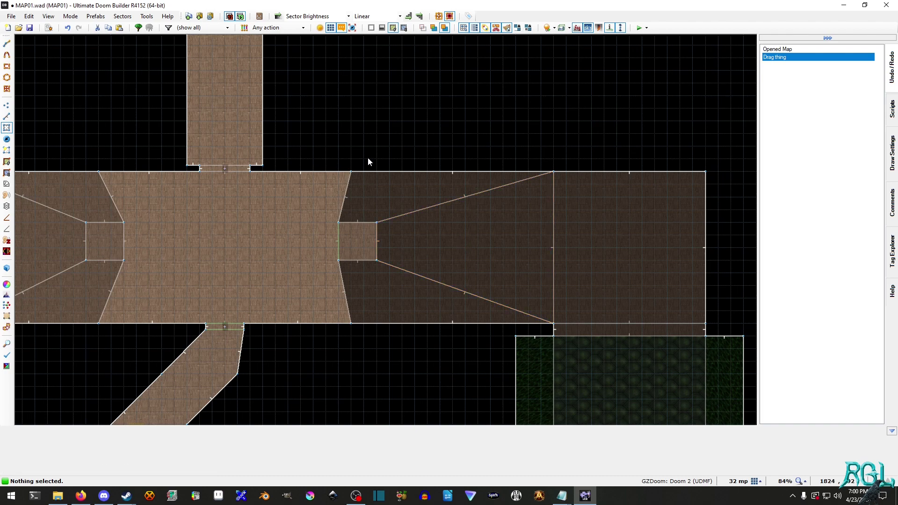
# - Set the brightness to 72 for the five dark sectors east of the central room: three around the pillar, the square and its doorway strip
pyautogui.press('l')
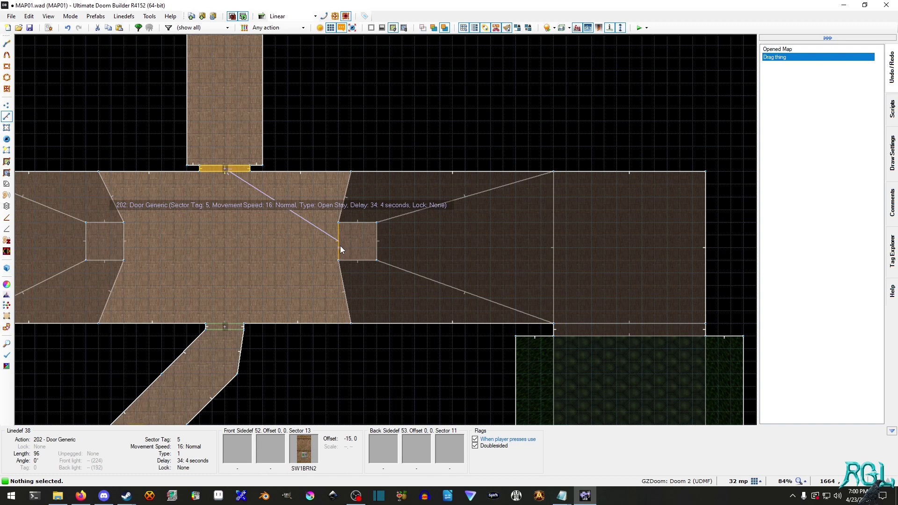
pyautogui.press('s')
pyautogui.moveTo(591, 273); pyautogui.dragTo(461, 290, button='middle')
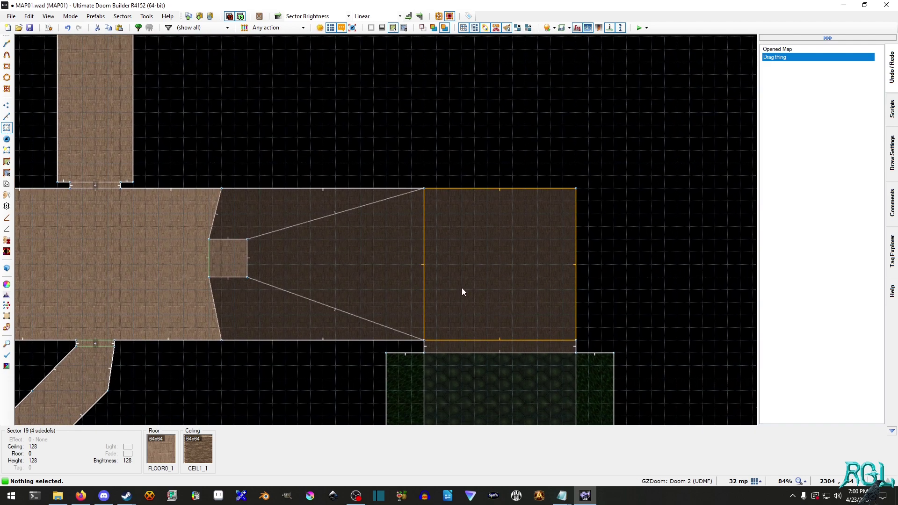
pyautogui.click(299, 214)
pyautogui.click(330, 244)
pyautogui.click(322, 311)
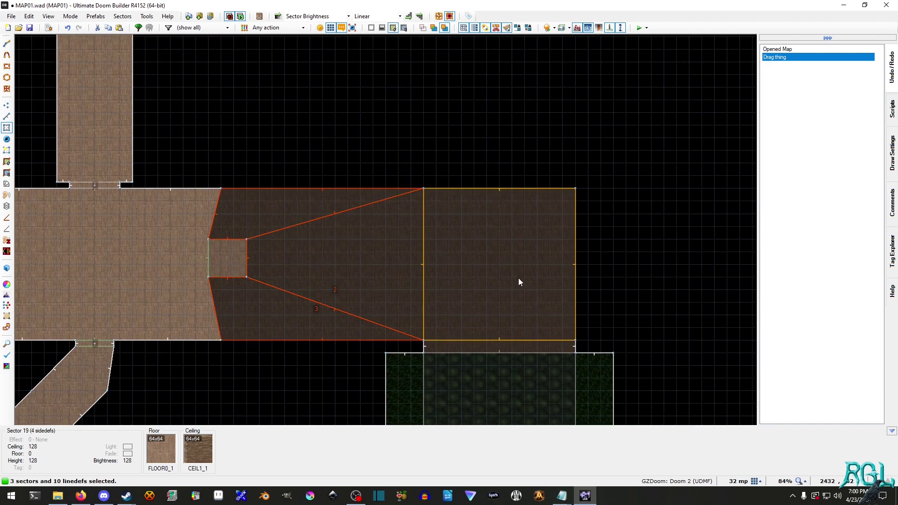
pyautogui.click(454, 346)
pyautogui.rightClick(411, 291)
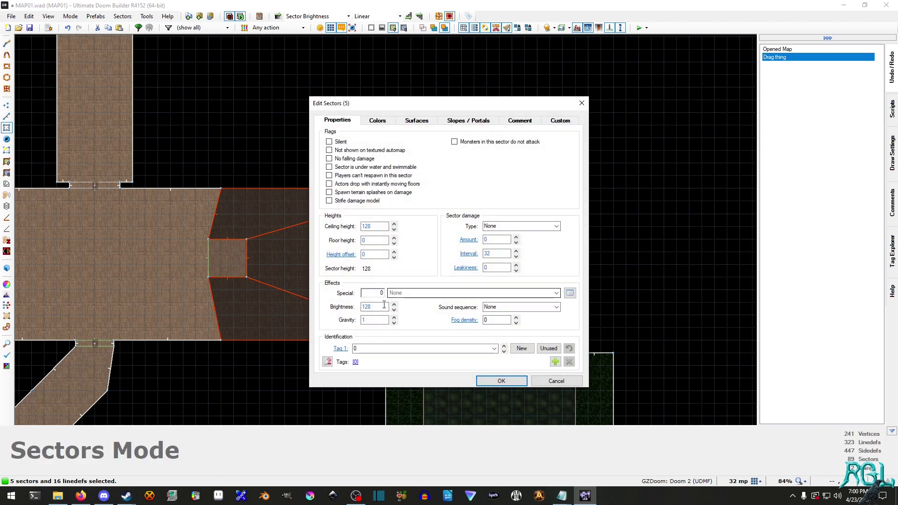
pyautogui.press('BackSpace')
pyautogui.press('BackSpace')
pyautogui.press('BackSpace')
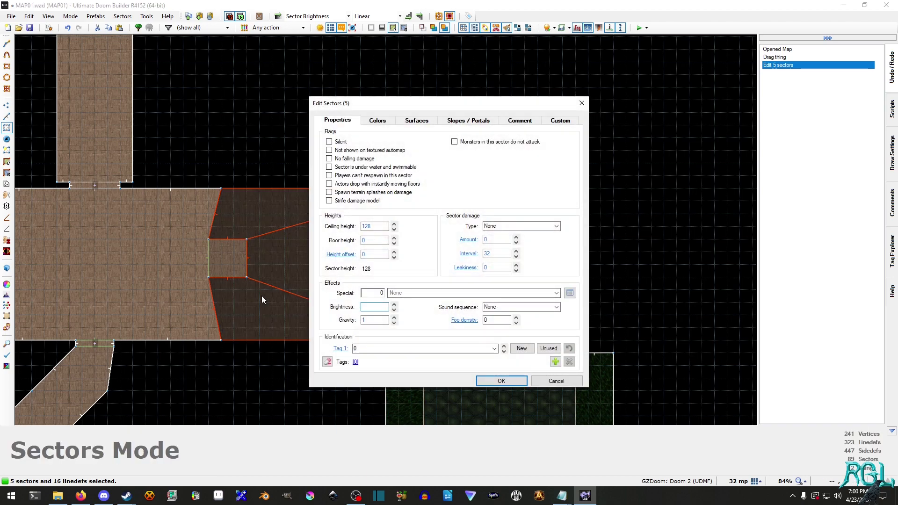
pyautogui.write('72')
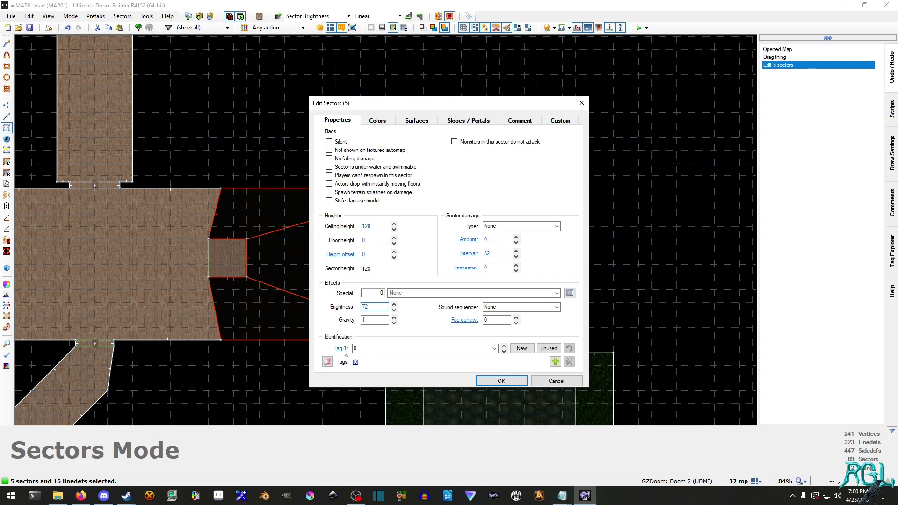
# - Assign an unused tag to the five selected sectors, apply the changes and clear the selection
pyautogui.click(545, 350)
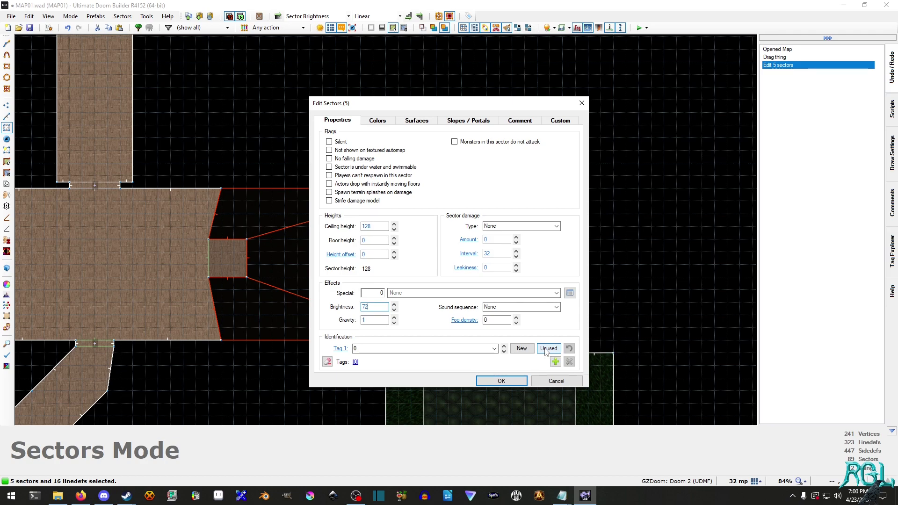
pyautogui.click(509, 383)
pyautogui.click(349, 259)
pyautogui.click(323, 208)
pyautogui.click(308, 306)
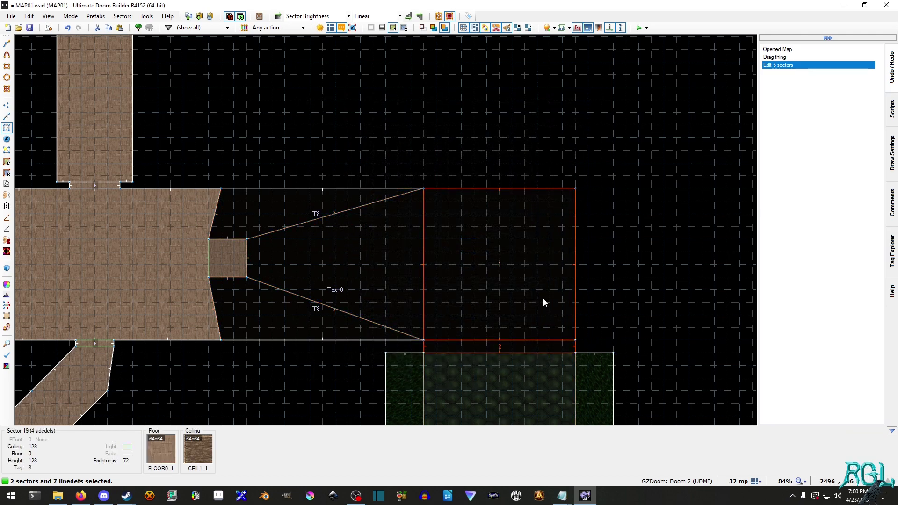
pyautogui.click(543, 298)
pyautogui.click(510, 347)
# - Give the west face of the western pillar the front lower texture SW1BRN2 with a horizontal lower offset of -15
pyautogui.moveTo(191, 220); pyautogui.dragTo(427, 218, button='middle')
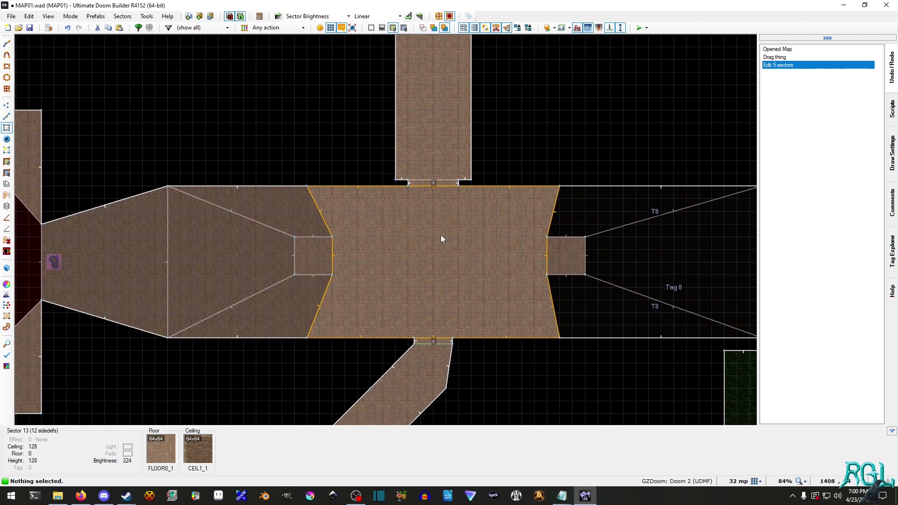
pyautogui.press('l')
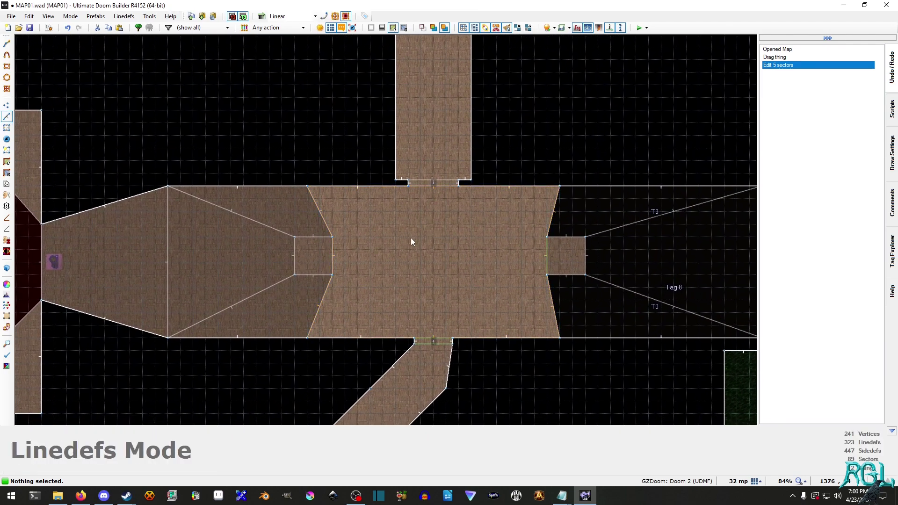
pyautogui.rightClick(295, 259)
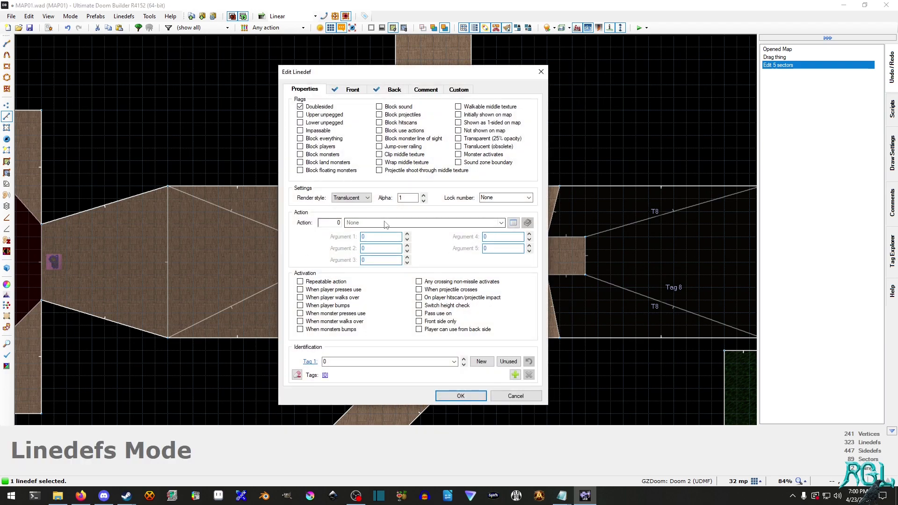
pyautogui.click(351, 90)
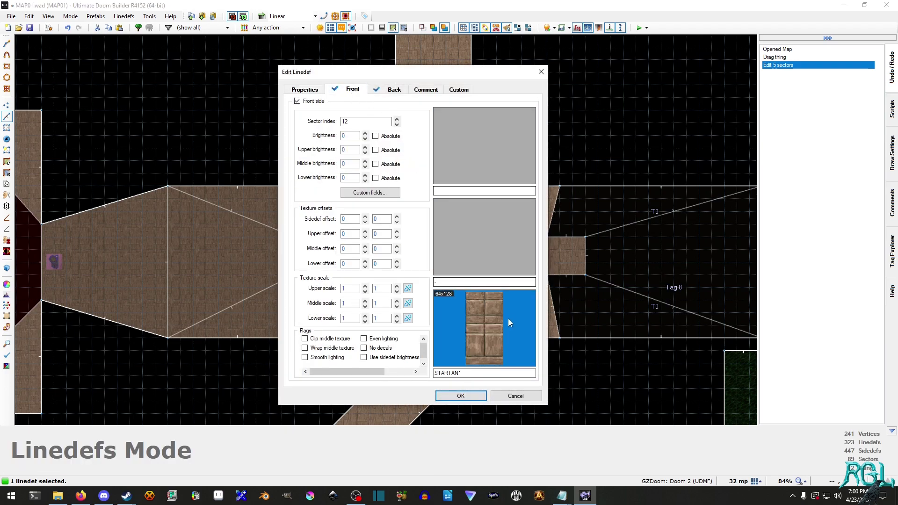
pyautogui.click(509, 323)
pyautogui.doubleClick(488, 294)
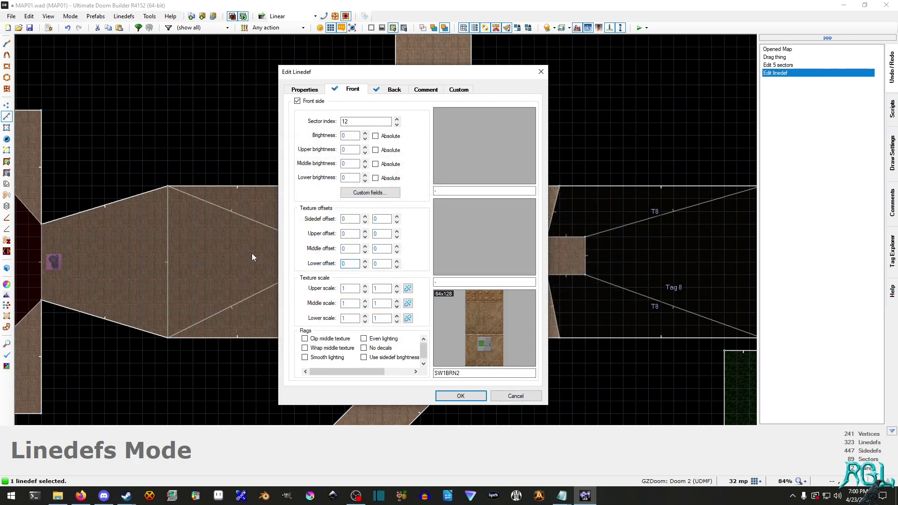
pyautogui.write('-15')
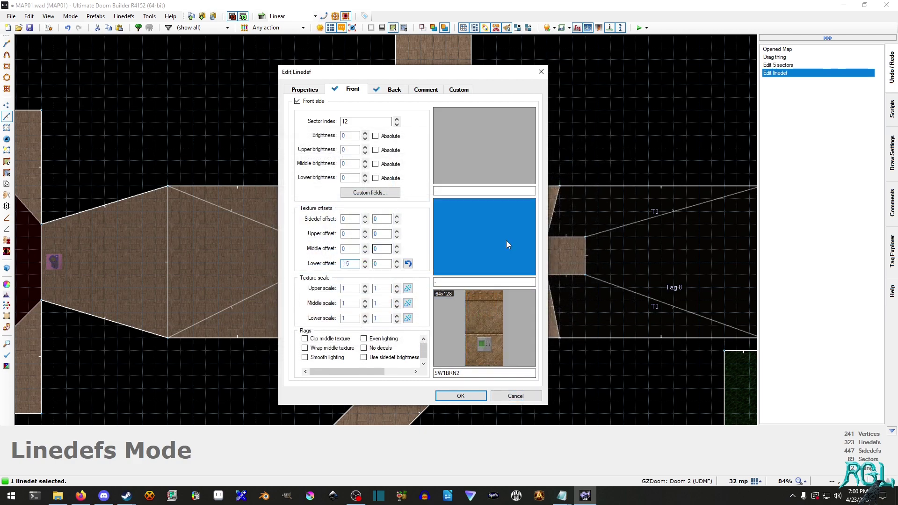
pyautogui.click(305, 89)
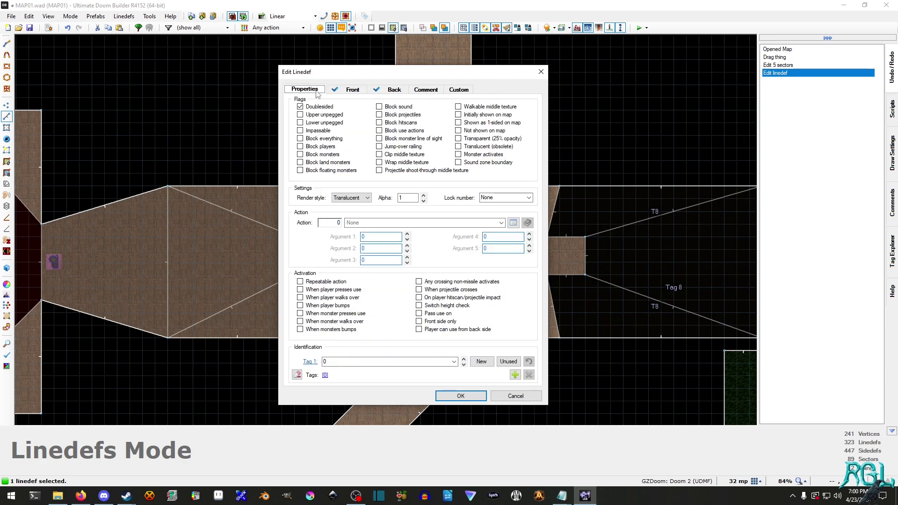
pyautogui.click(513, 223)
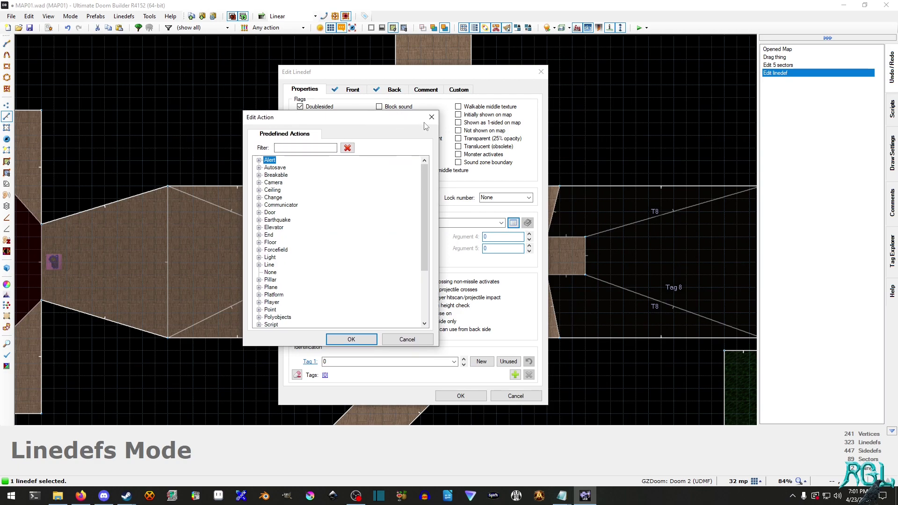
pyautogui.click(430, 118)
pyautogui.click(513, 224)
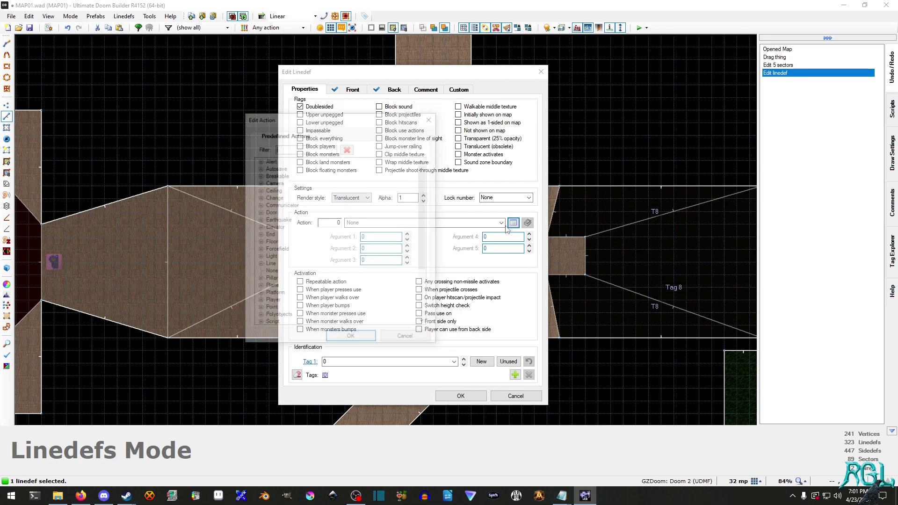
pyautogui.click(431, 121)
pyautogui.click(501, 223)
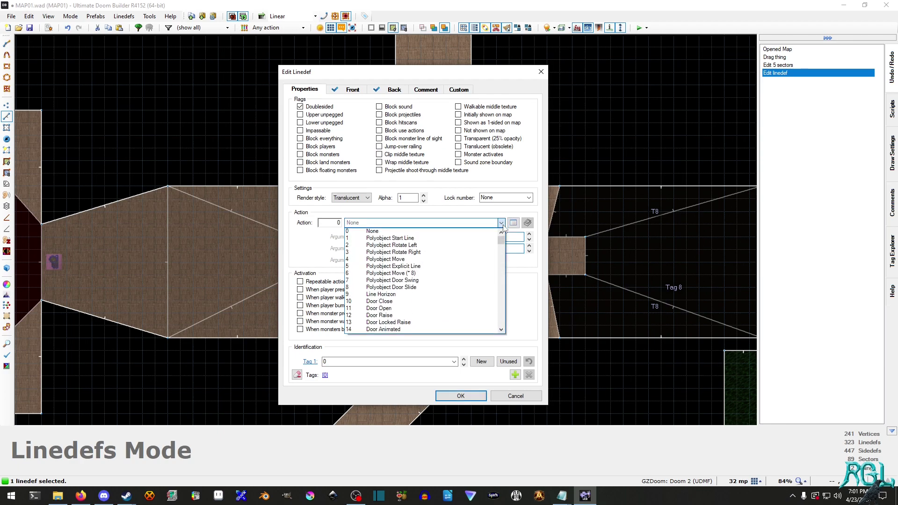
pyautogui.click(405, 231)
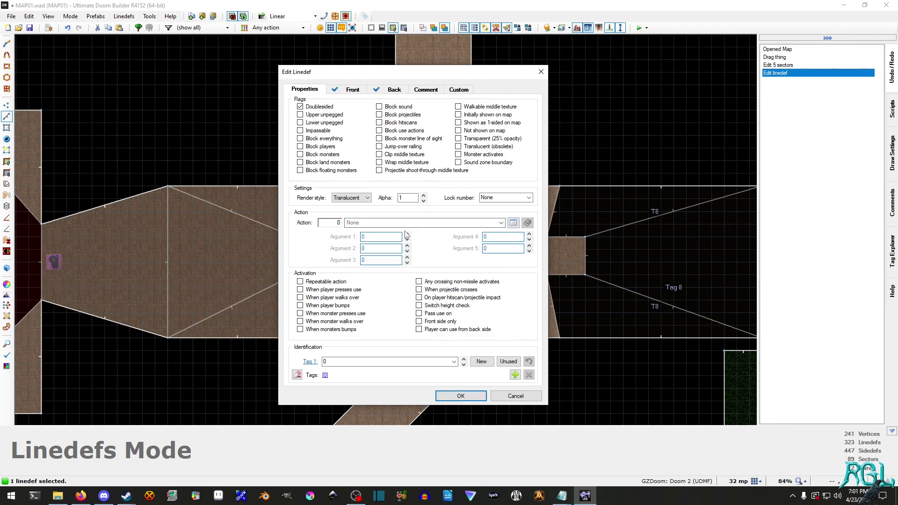
# - Assign action 115 Light Flicker to the switch linedef
pyautogui.click(513, 223)
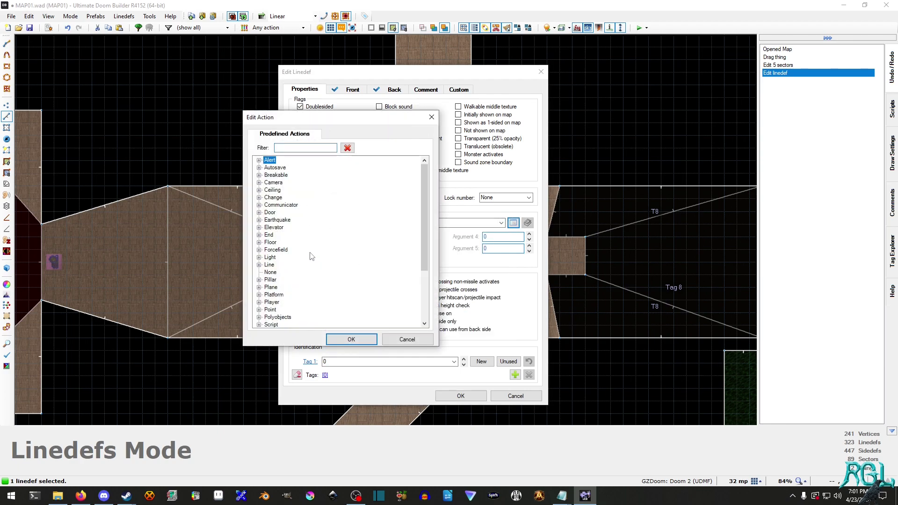
pyautogui.click(270, 266)
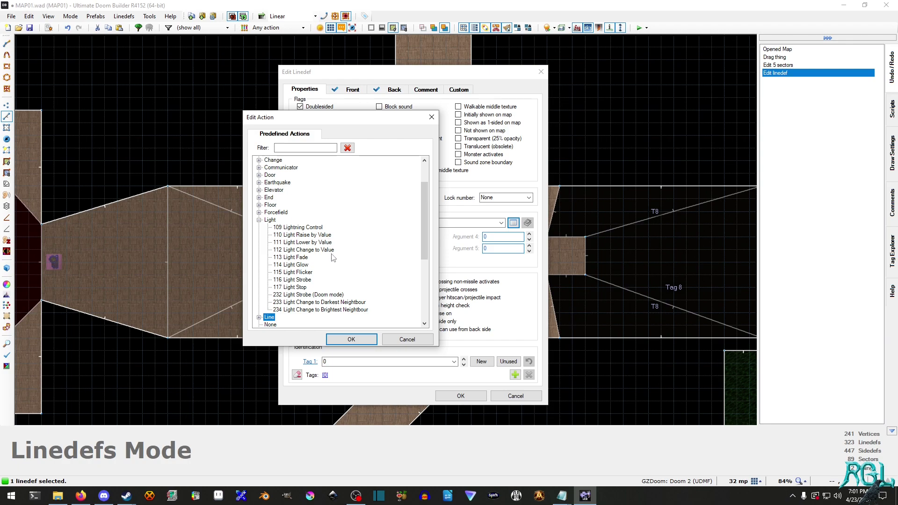
pyautogui.doubleClick(309, 272)
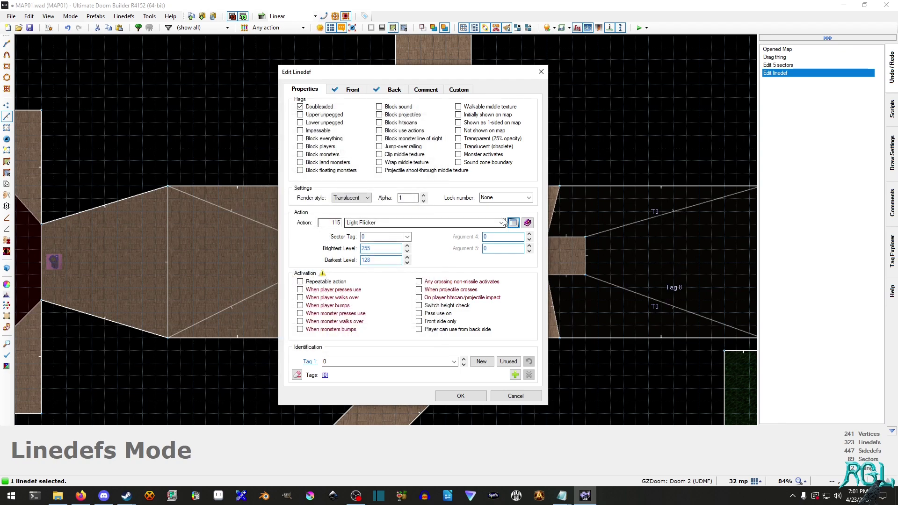
# - Assign action 116 Light Strobe to the switch linedef with brightest level 200 and darkest level 80, and apply it
pyautogui.click(513, 222)
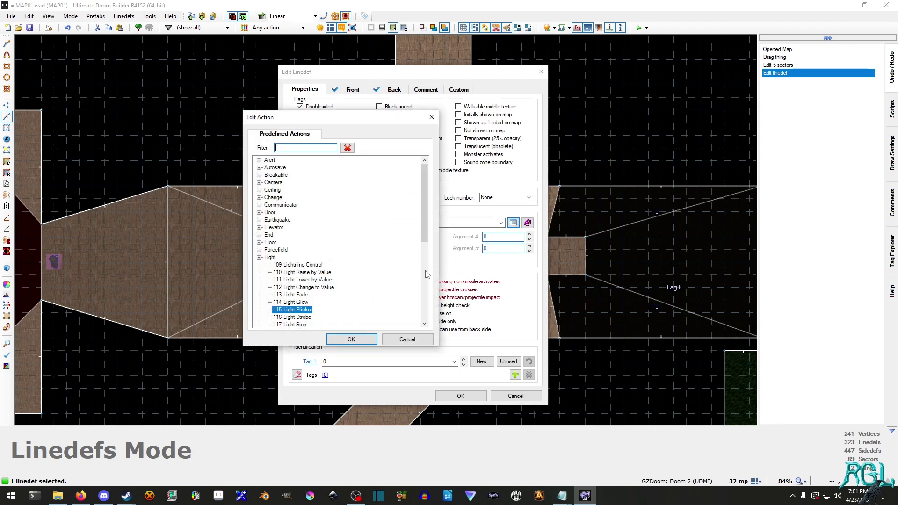
pyautogui.doubleClick(302, 317)
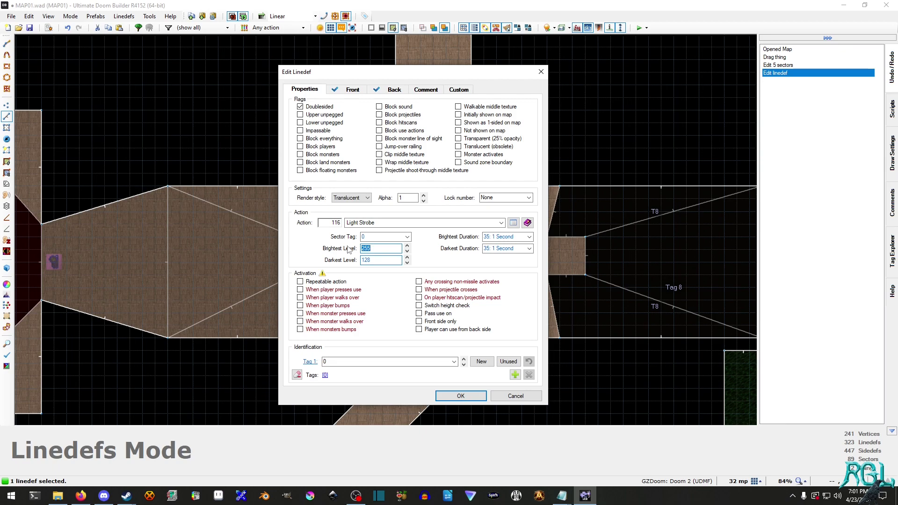
pyautogui.write('2')
pyautogui.write('80')
pyautogui.click(460, 395)
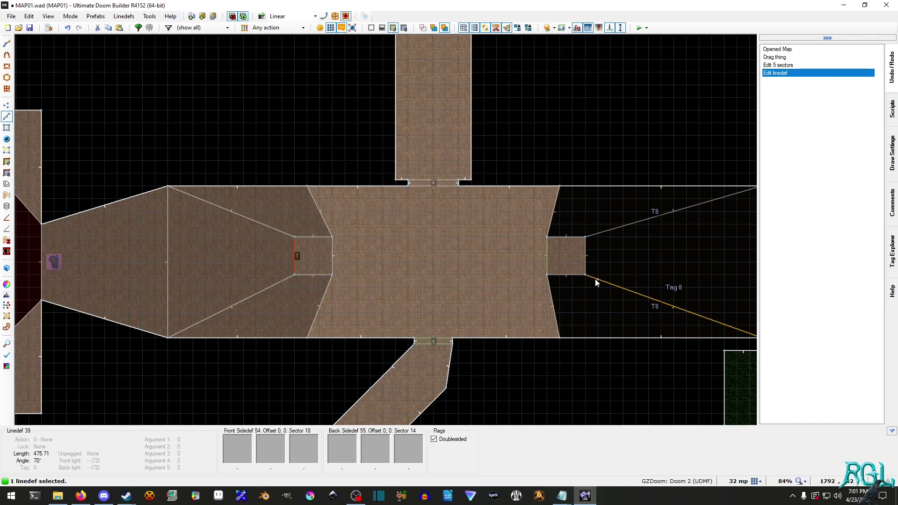
# - Check the brightness of the tagged sector east of the eastern pillar without changing it, and clear the selection
pyautogui.press('s')
pyautogui.rightClick(652, 263)
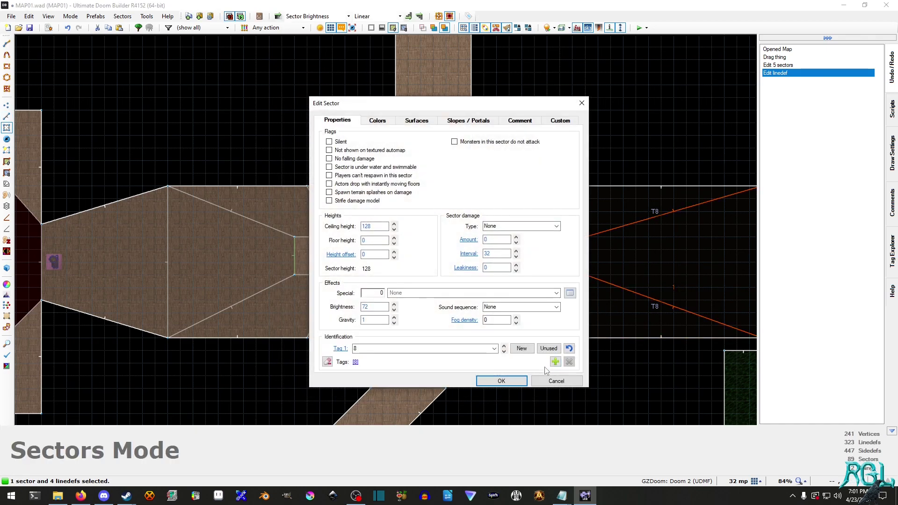
pyautogui.click(556, 380)
pyautogui.press('l')
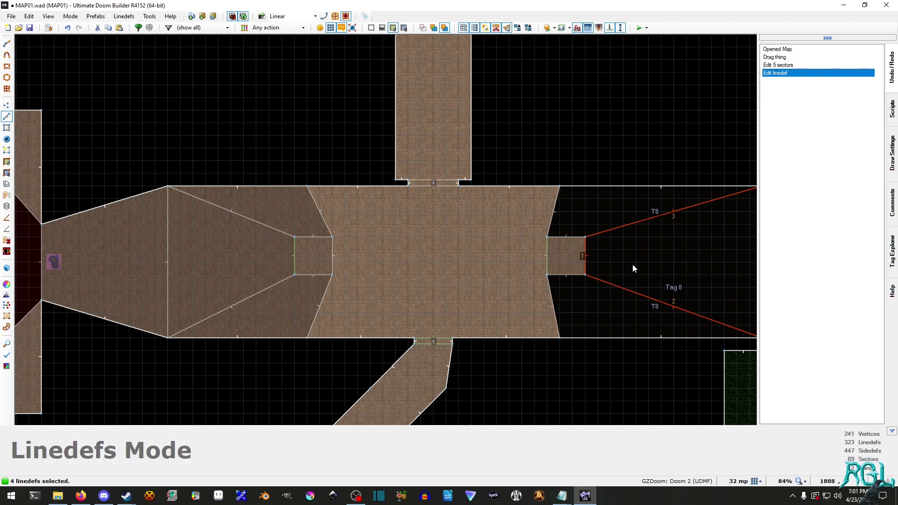
pyautogui.press('s')
pyautogui.press('c')
pyautogui.press('l')
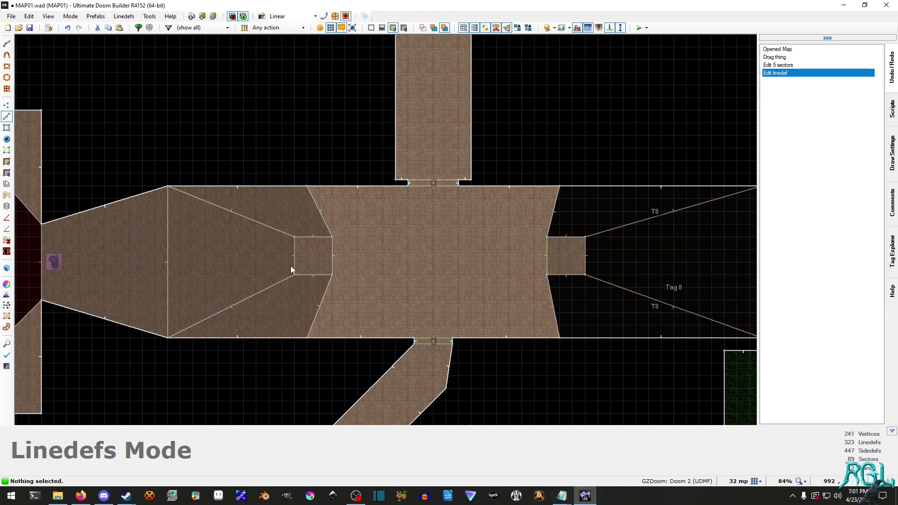
# - Set the switch linedef's Light Strobe darkest level to 72 and its darkest duration to 2 seconds
pyautogui.rightClick(294, 256)
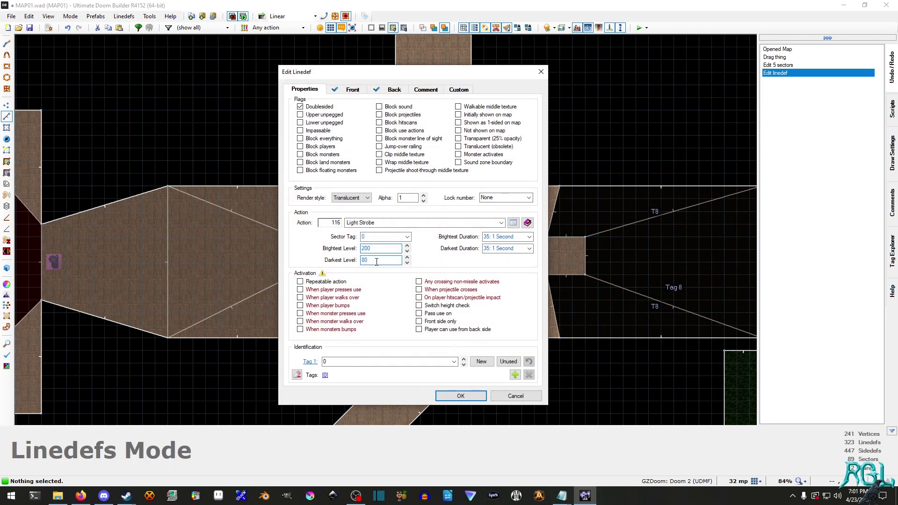
pyautogui.write('72')
pyautogui.click(529, 248)
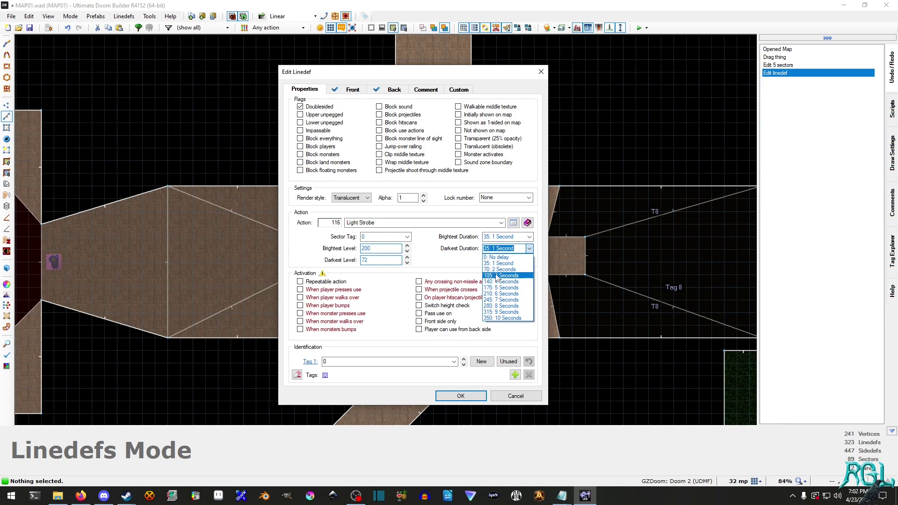
pyautogui.click(494, 271)
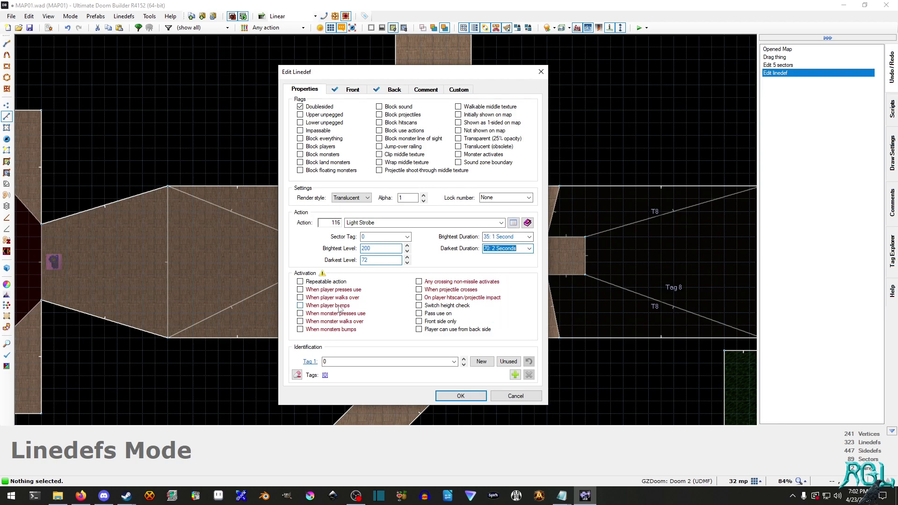
# - Make the Light Strobe activate when the player presses use, target sector tag 8, and apply the linedef changes
pyautogui.click(300, 289)
pyautogui.click(407, 237)
pyautogui.click(407, 237)
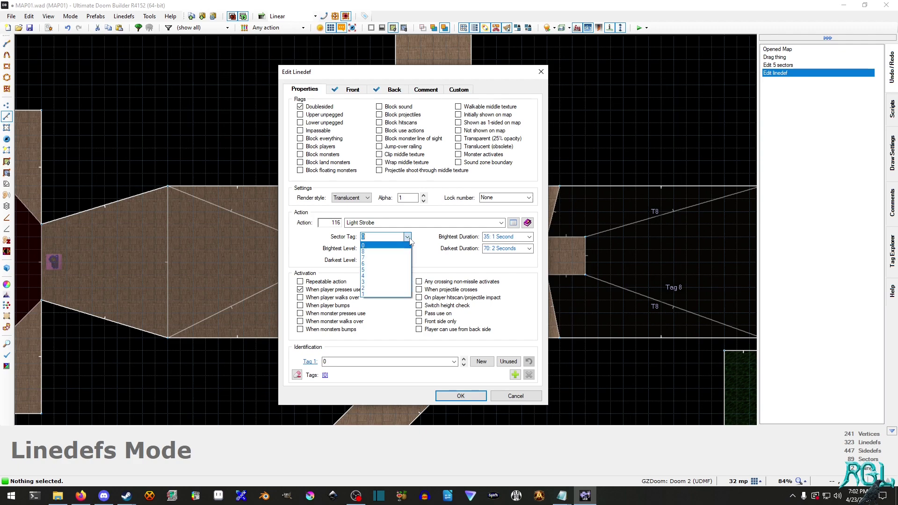
pyautogui.click(397, 257)
pyautogui.click(461, 396)
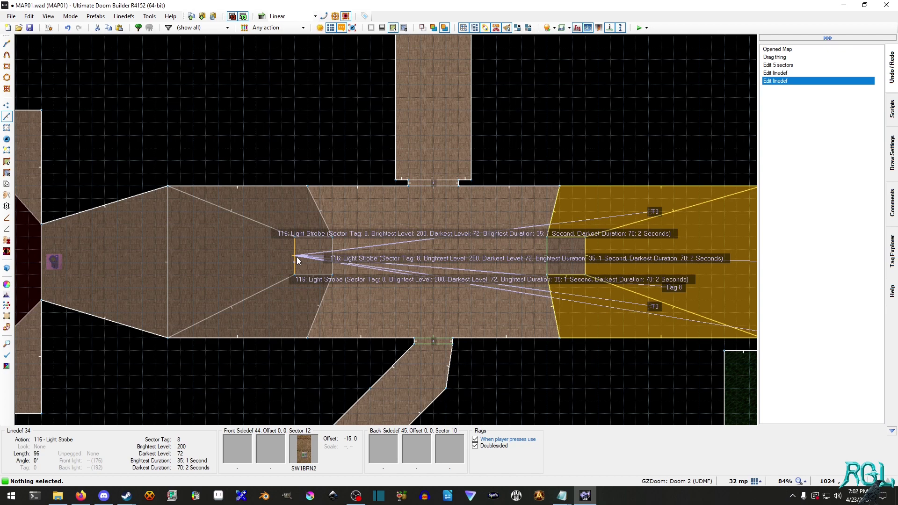
# - Test the map in GZDoom, walk to the western pillar and use its wall switch to trigger the Light Strobe
pyautogui.click(639, 27)
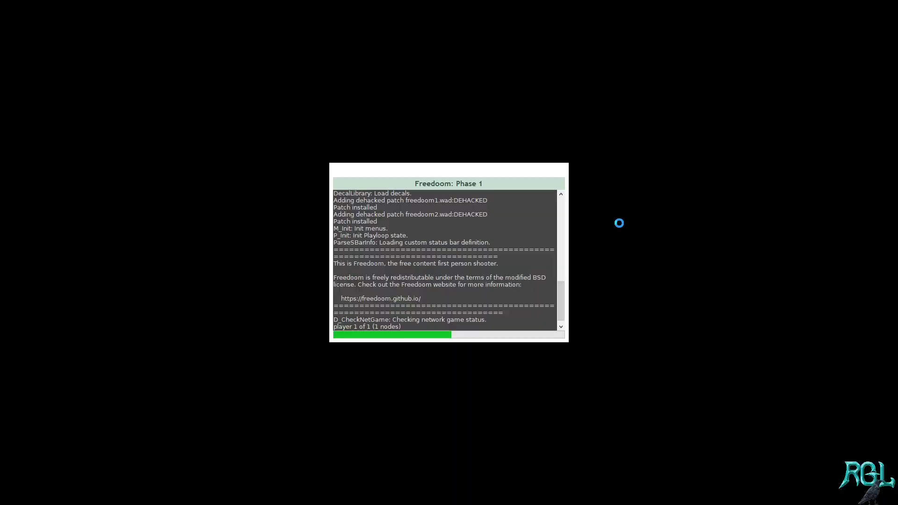
pyautogui.press('w')
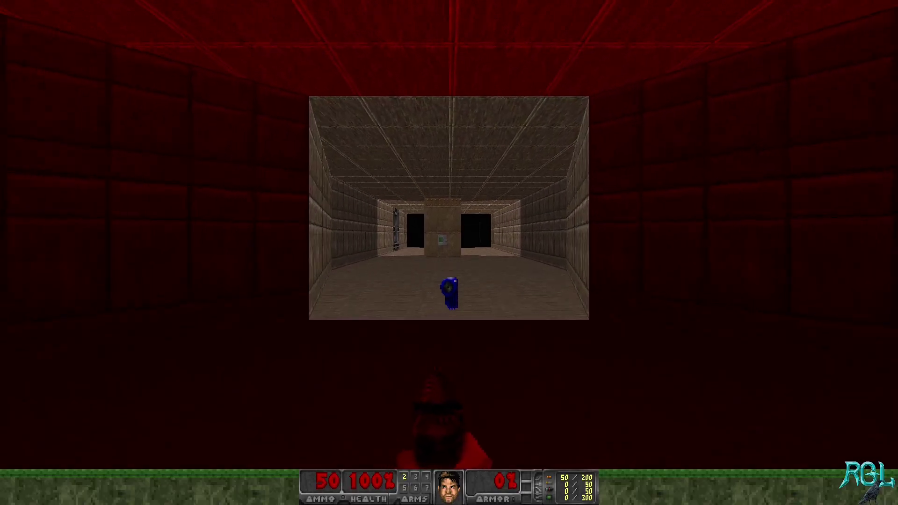
pyautogui.press('w')
pyautogui.press('s')
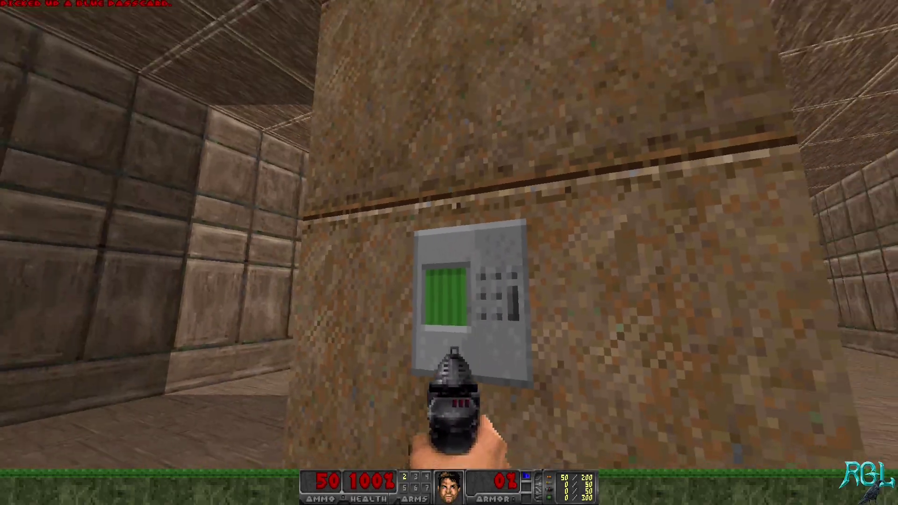
pyautogui.press('d')
pyautogui.press('w')
pyautogui.press('s')
pyautogui.press('d')
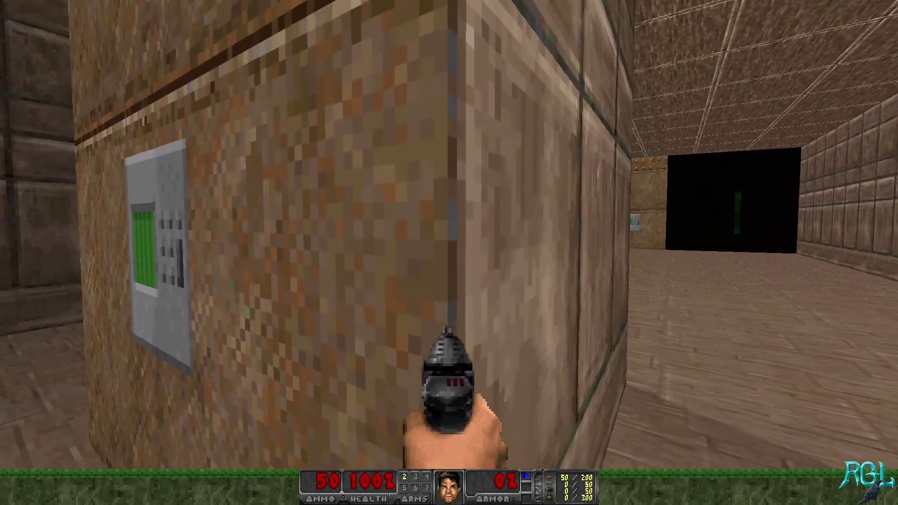
pyautogui.press('e')
pyautogui.press('Right')
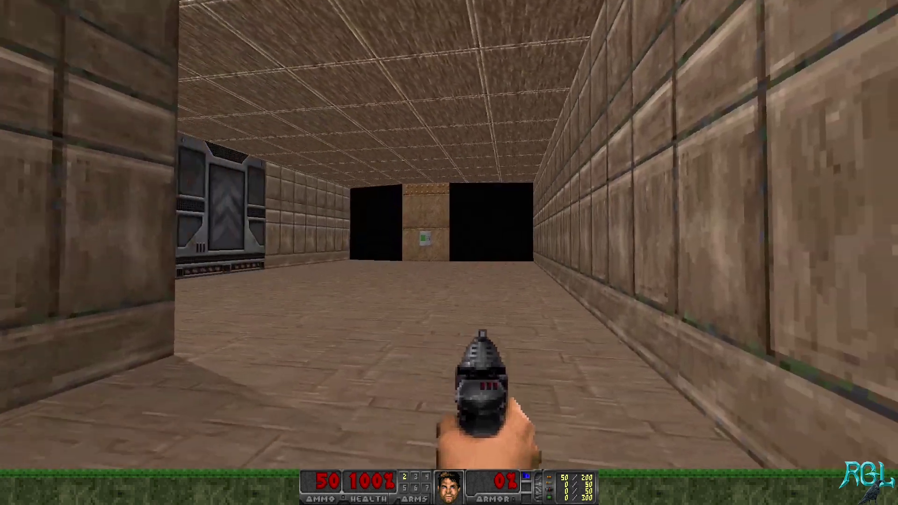
# - Walk to the east end to watch the strobing light in the tagged sectors, and exit the test game
pyautogui.press('w')
pyautogui.press('w')
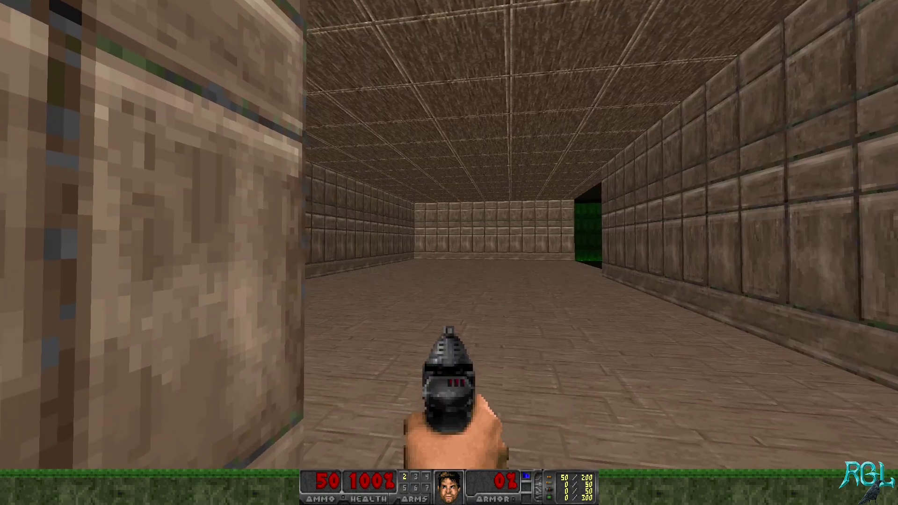
pyautogui.press('Right')
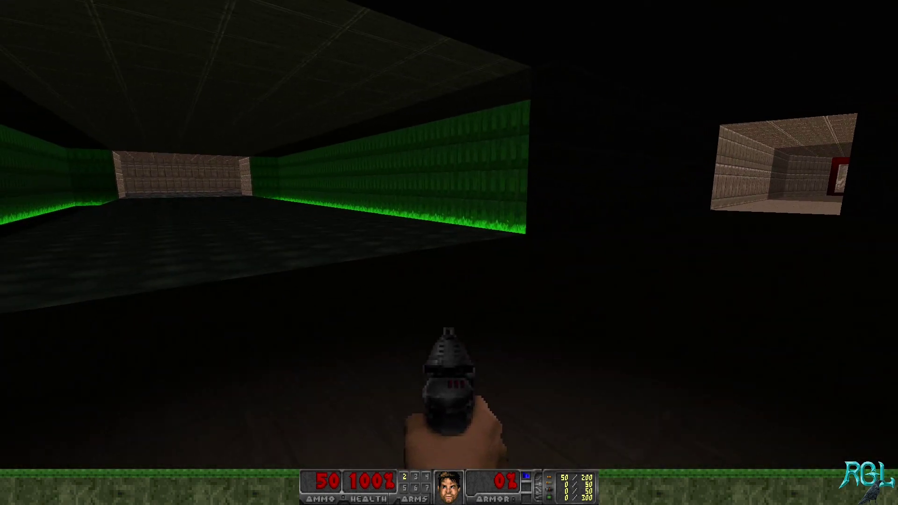
pyautogui.press('w')
pyautogui.press('Left')
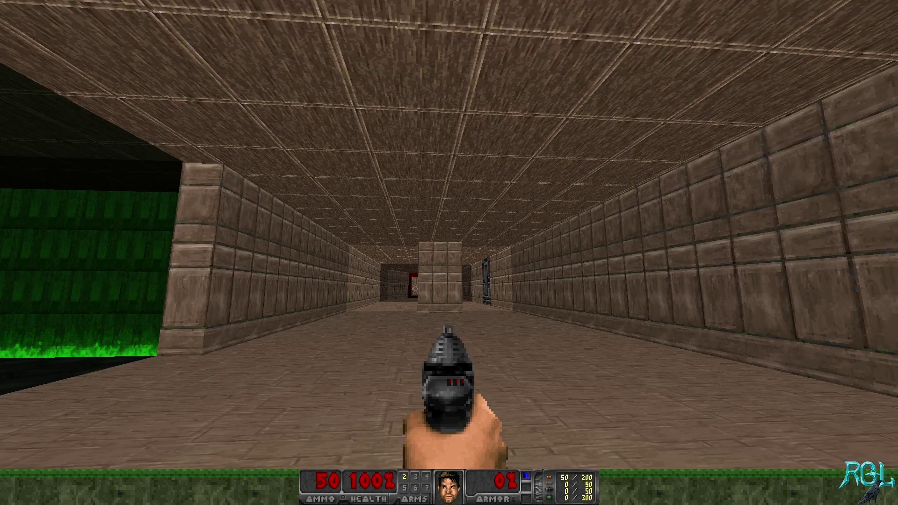
pyautogui.press('w')
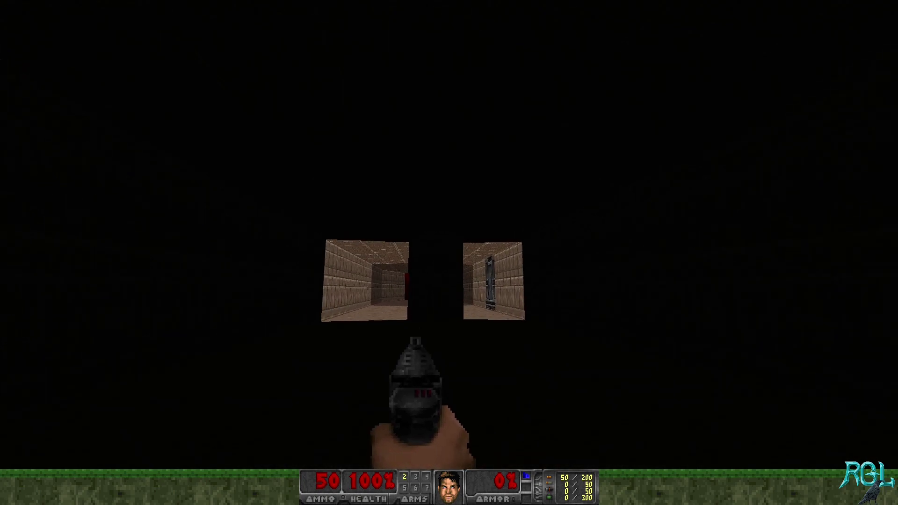
pyautogui.press('s')
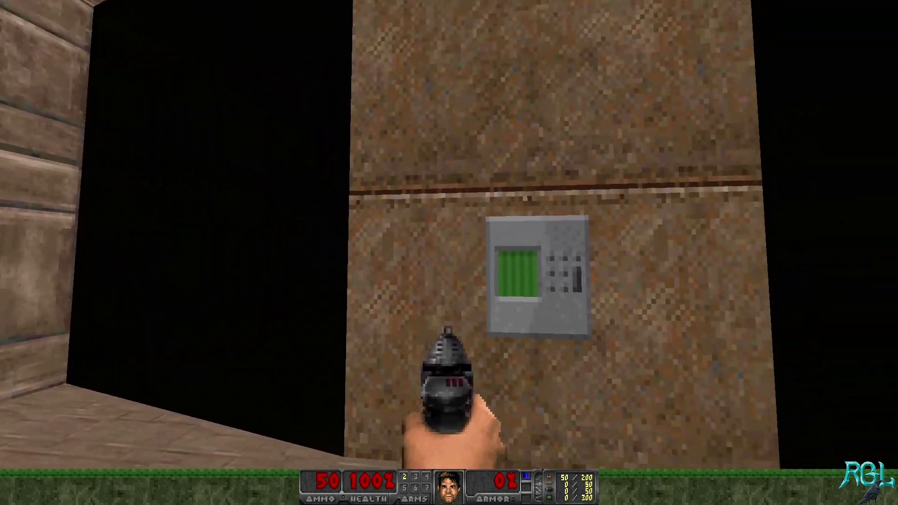
pyautogui.press('`')
pyautogui.write('exit')
pyautogui.press('Return')
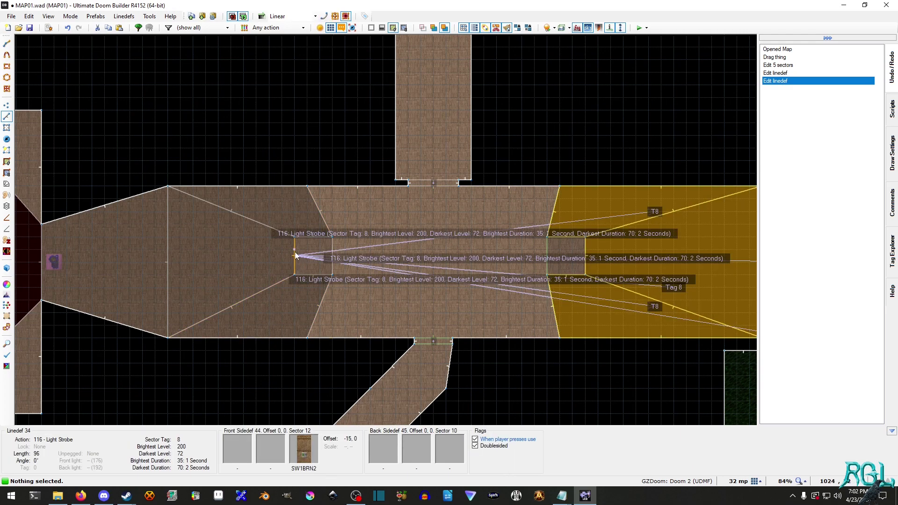
# - Change the action of the western pillar's switch linedef to 115 Light Flicker
pyautogui.rightClick(295, 251)
pyautogui.click(532, 238)
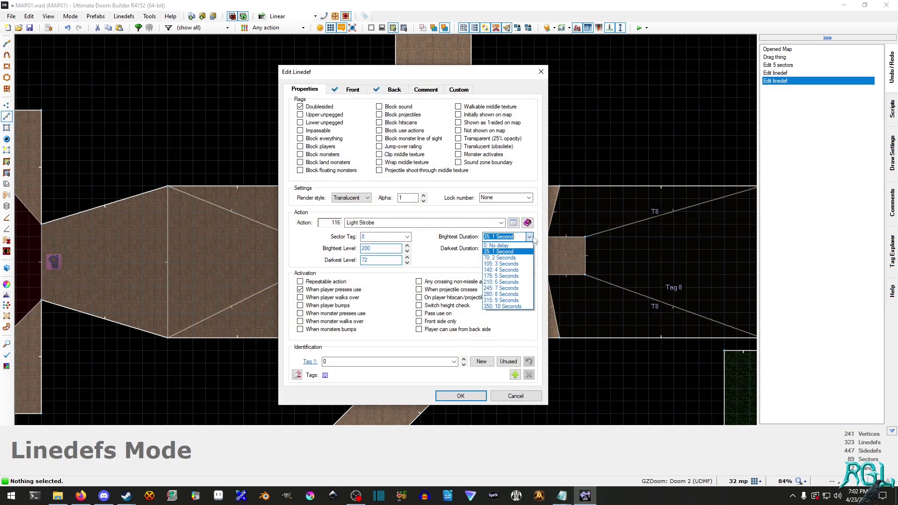
pyautogui.click(503, 252)
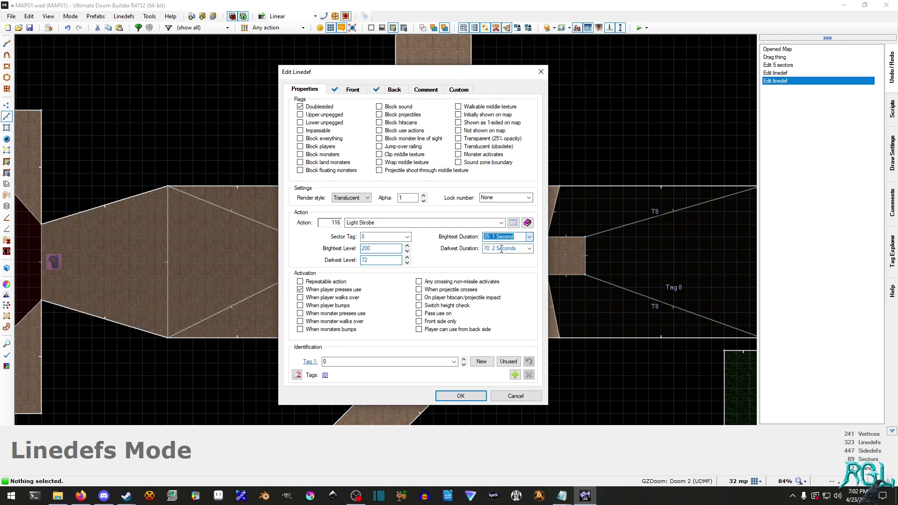
pyautogui.click(501, 223)
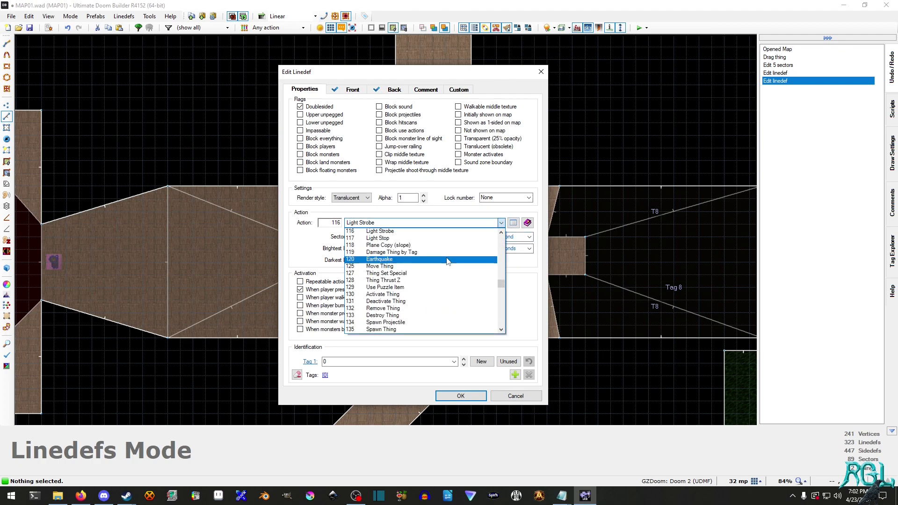
pyautogui.scroll(1, 447, 248)
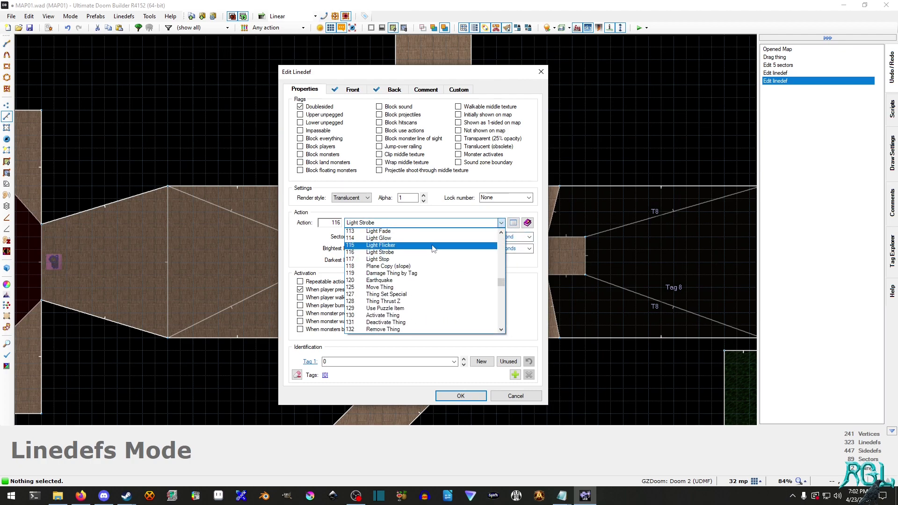
pyautogui.click(433, 245)
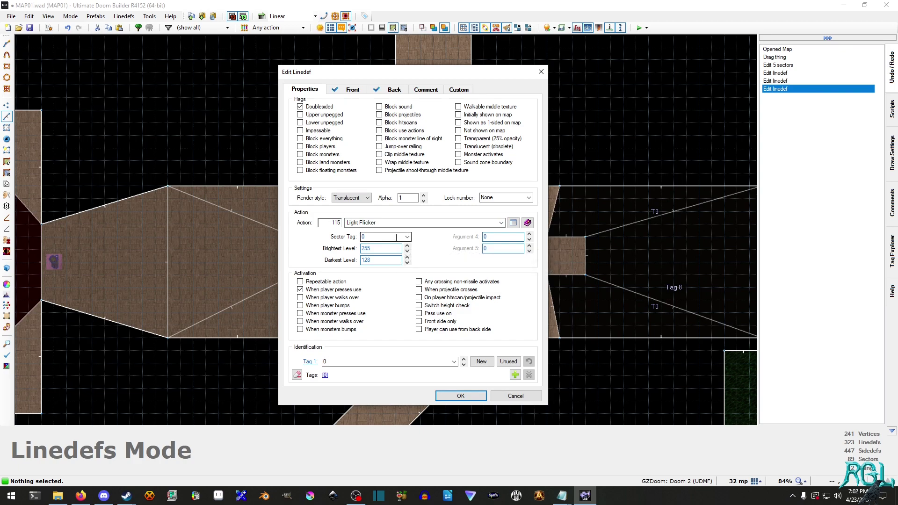
# - Target the Light Flicker at sector tag 8, set its brightest level to 200, and apply the linedef changes
pyautogui.click(406, 236)
pyautogui.click(394, 250)
pyautogui.moveTo(377, 248); pyautogui.dragTo(325, 245)
pyautogui.write('200')
pyautogui.press('Tab')
pyautogui.press('Return')
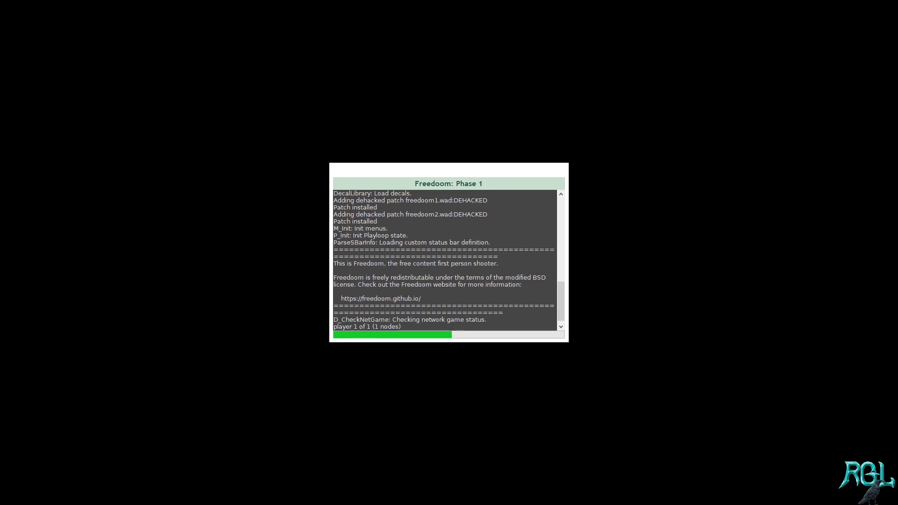
# - Walk to the western pillar in the test game and trigger the Light Flicker from its wall switch
pyautogui.press('w')
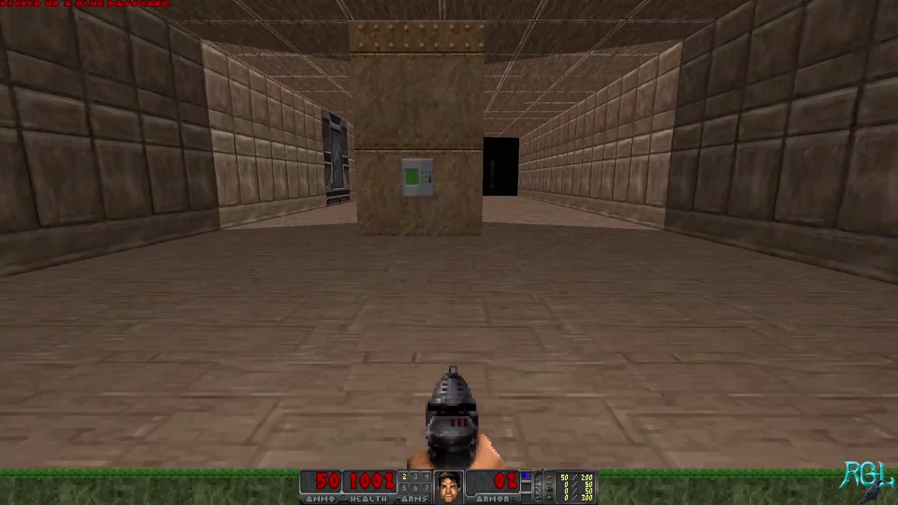
pyautogui.press('w')
pyautogui.press('d')
pyautogui.press('s')
pyautogui.press('w')
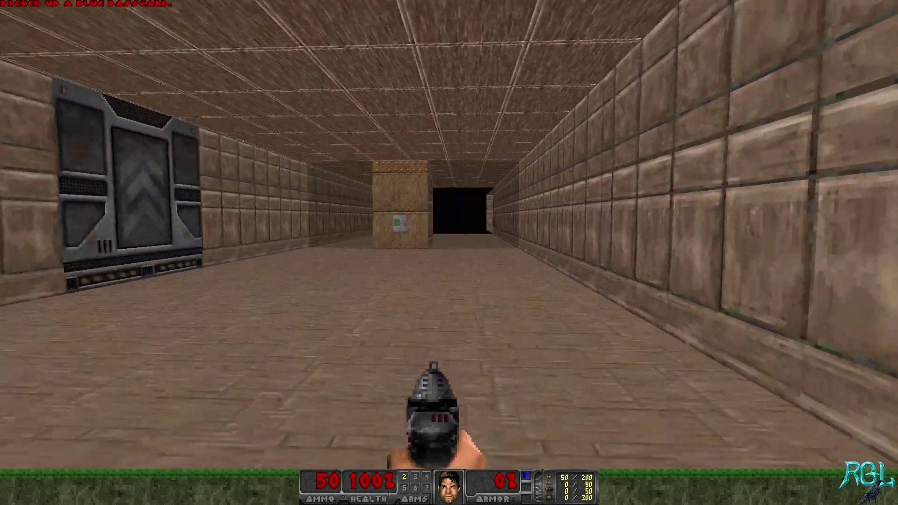
# - Look around the east end to watch the flickering light in the tagged sectors, and exit the test game
pyautogui.press('w')
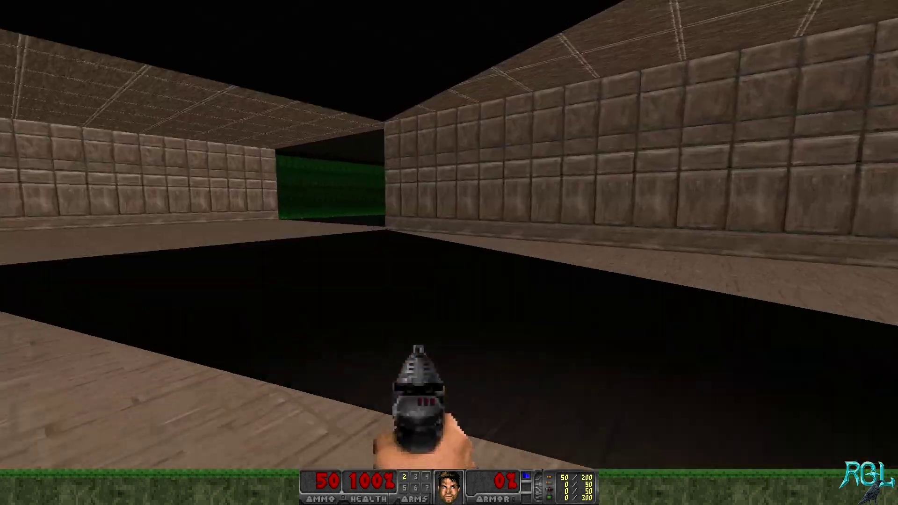
pyautogui.press('w')
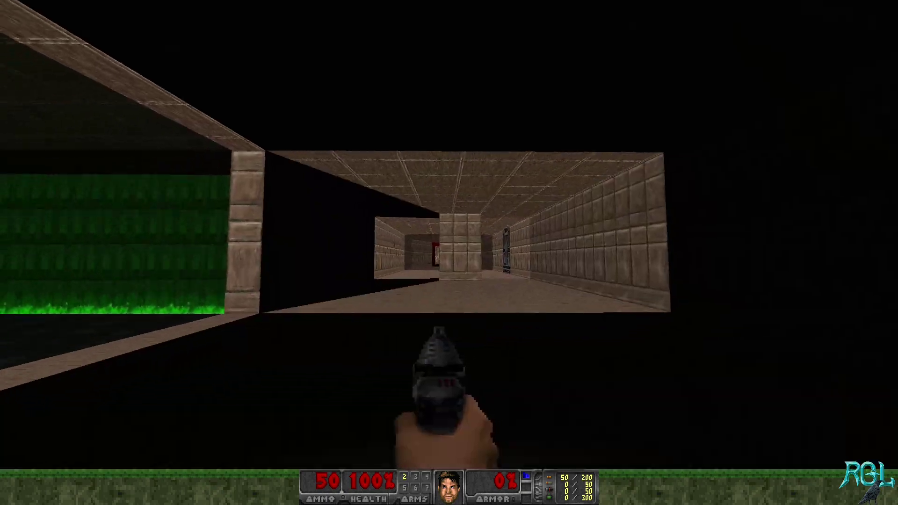
pyautogui.press('w')
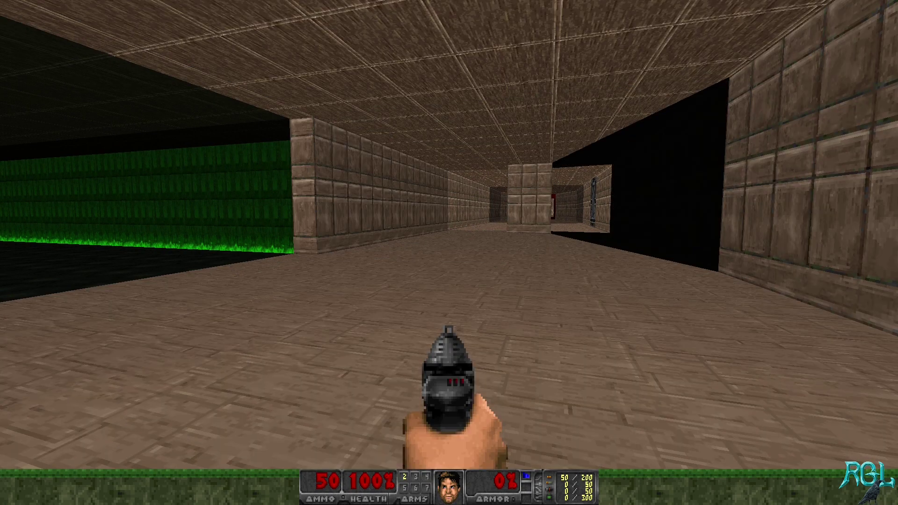
pyautogui.press('w')
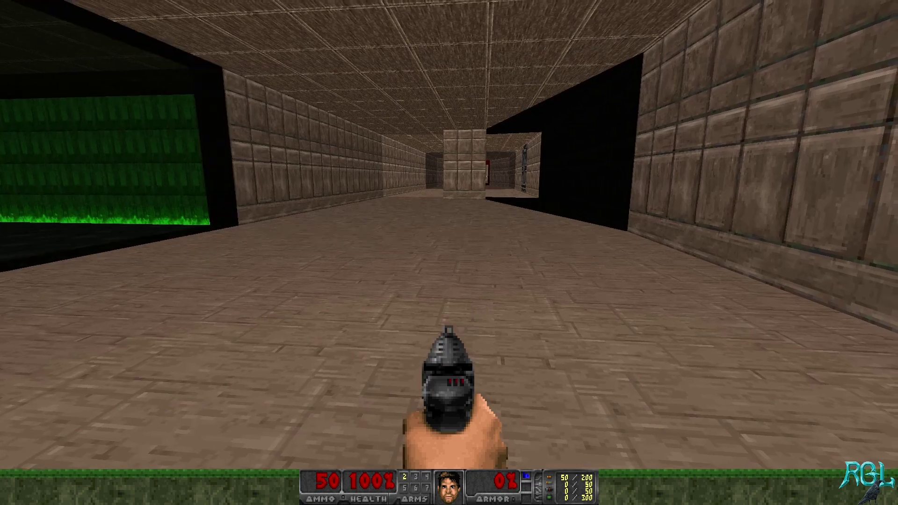
pyautogui.press('`')
pyautogui.write('exit')
pyautogui.press('Return')
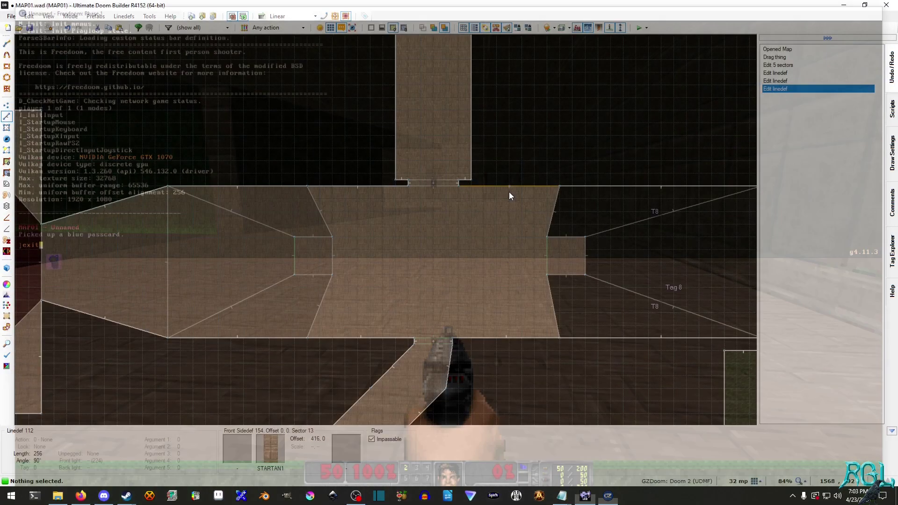
# - Change the action of the western pillar's switch linedef to 112 Light Change to Value
pyautogui.moveTo(532, 253); pyautogui.dragTo(228, 240, button='middle')
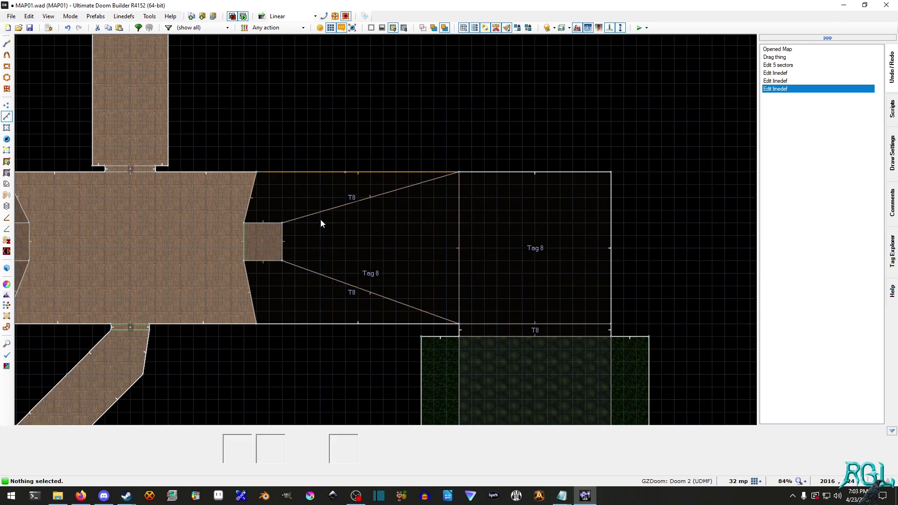
pyautogui.moveTo(227, 240); pyautogui.dragTo(527, 241, button='middle')
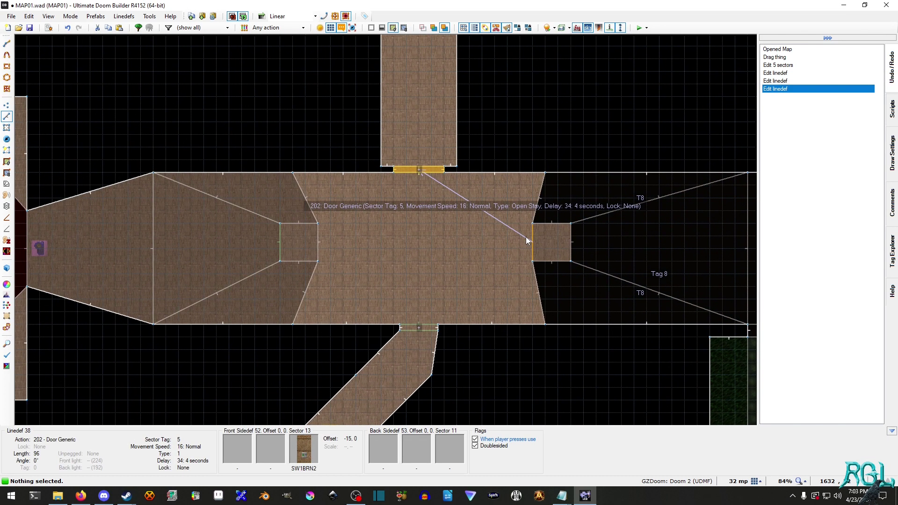
pyautogui.click(282, 246)
pyautogui.rightClick(282, 247)
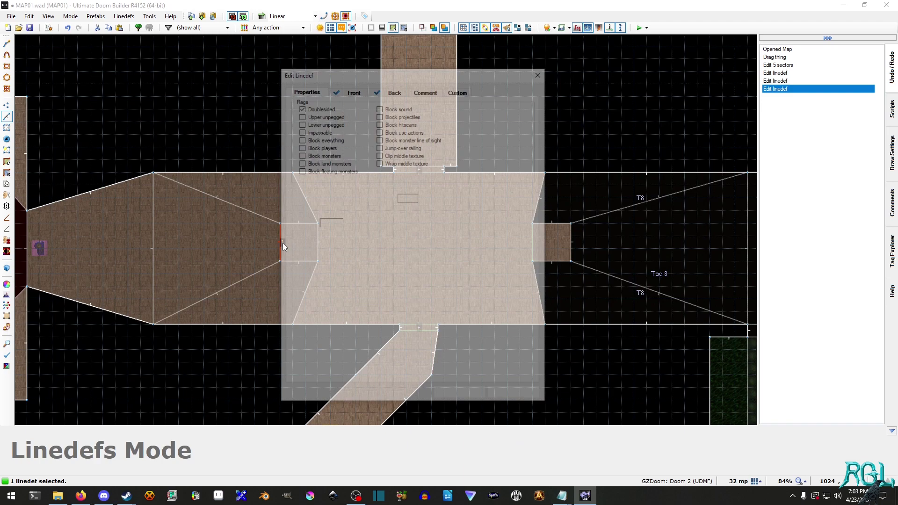
pyautogui.click(501, 223)
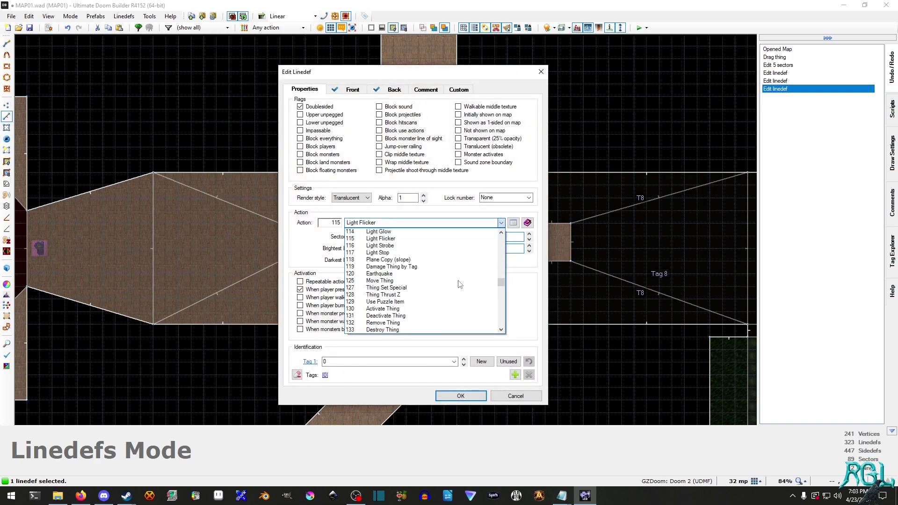
pyautogui.scroll(2, 412, 262)
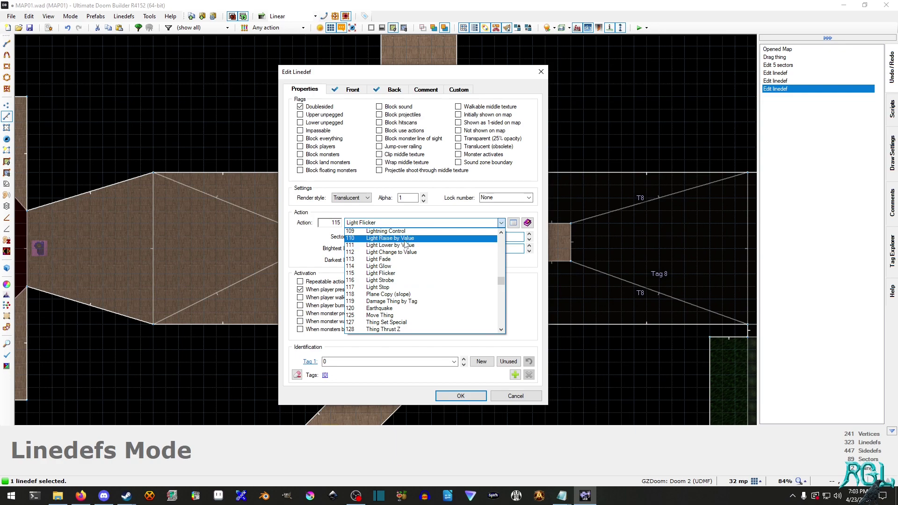
pyautogui.click(390, 252)
# - Set the light change's target brightness to 128 and its sector tag to 8, and apply the linedef changes
pyautogui.click(369, 248)
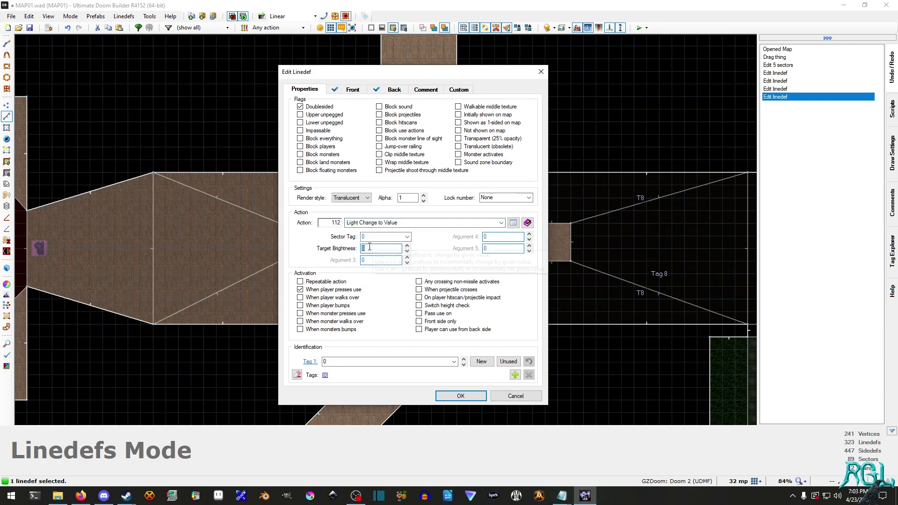
pyautogui.write('128')
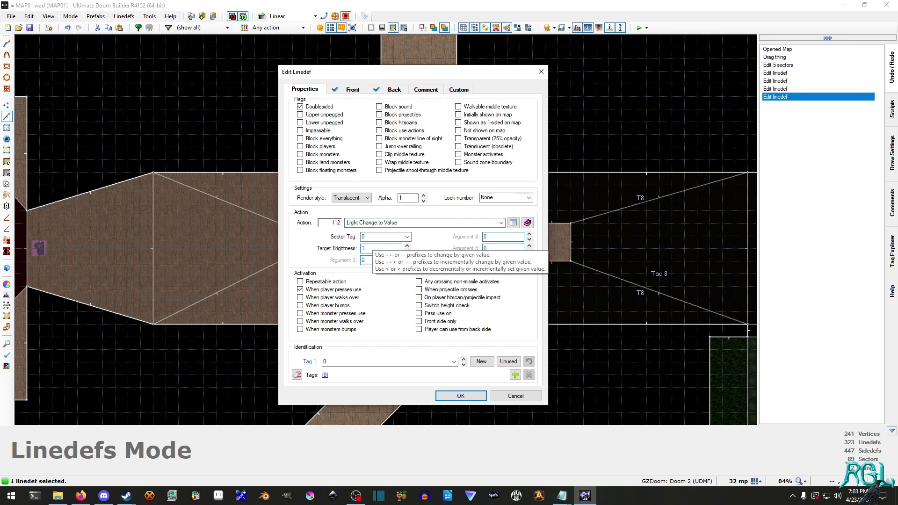
pyautogui.click(407, 237)
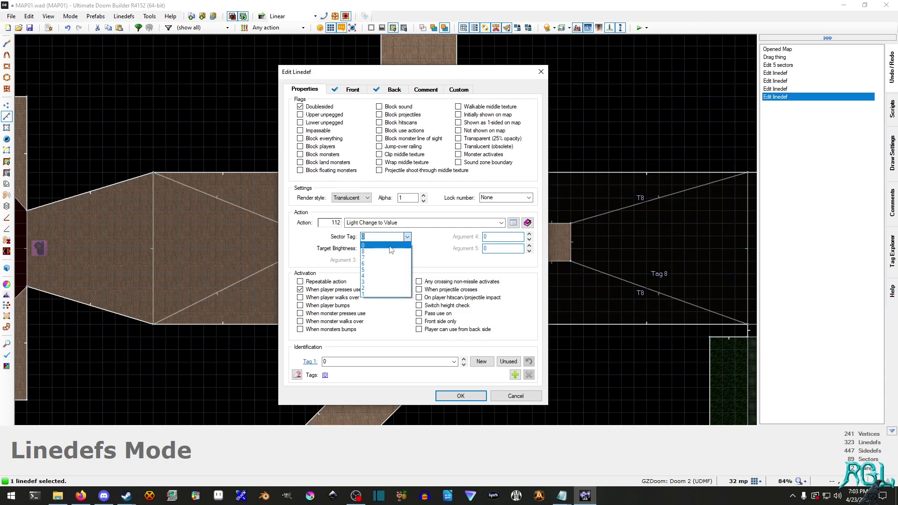
pyautogui.click(389, 251)
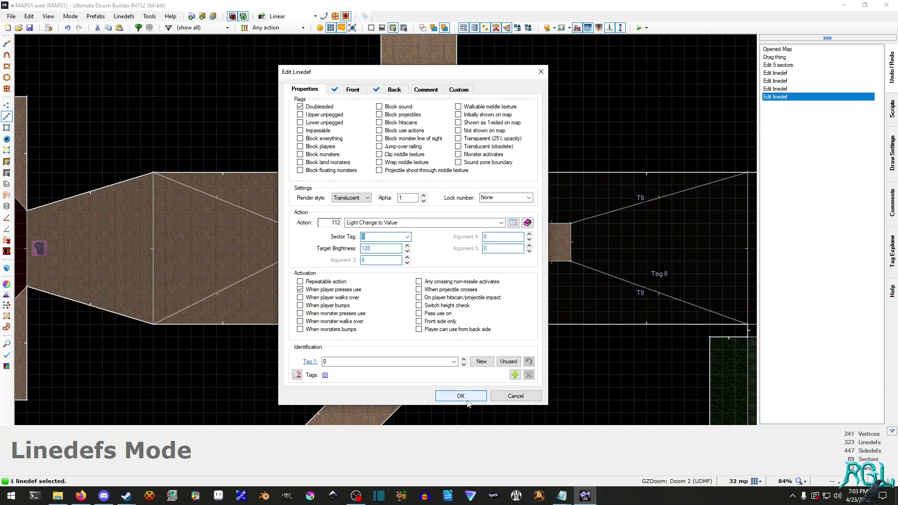
pyautogui.click(460, 395)
# - Check the brightness of the untagged sector just south of the western pillar without changing it
pyautogui.press('s')
pyautogui.rightClick(279, 297)
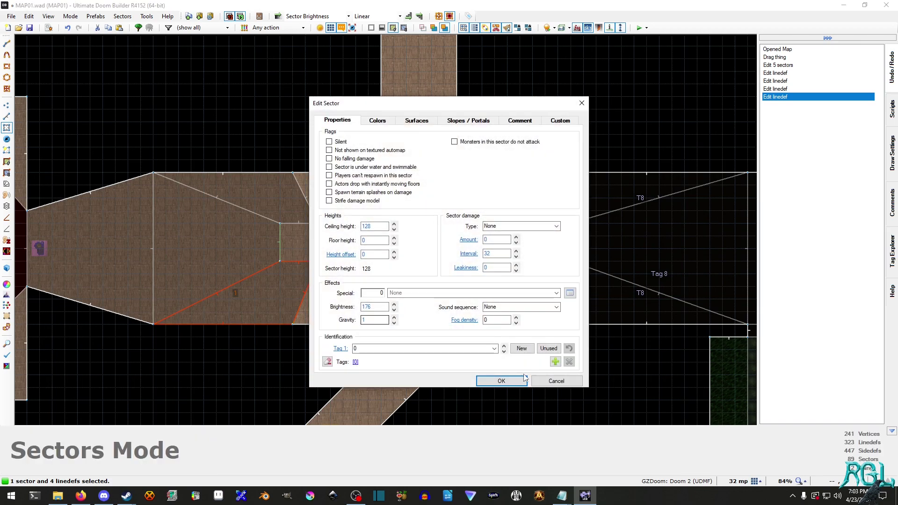
pyautogui.click(557, 380)
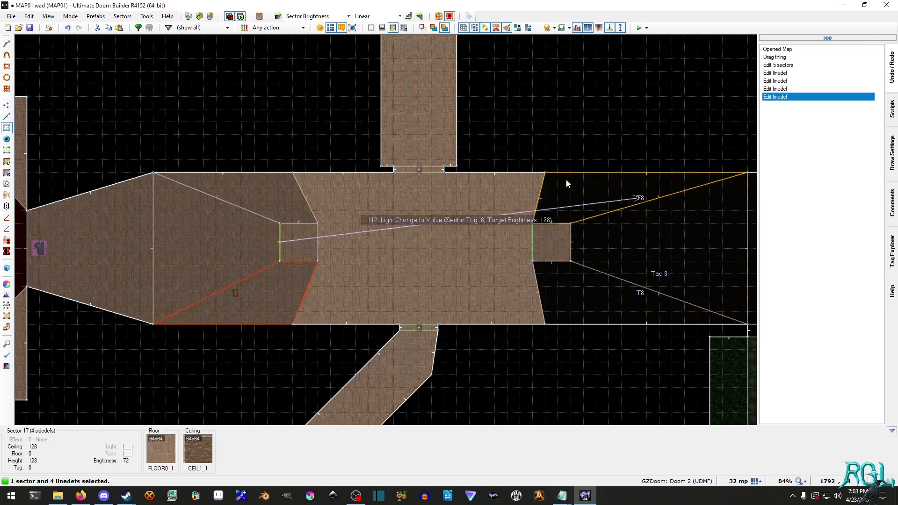
# - Start a test game, trigger the switch on the western pillar, and walk through into the tagged east sectors
pyautogui.click(635, 27)
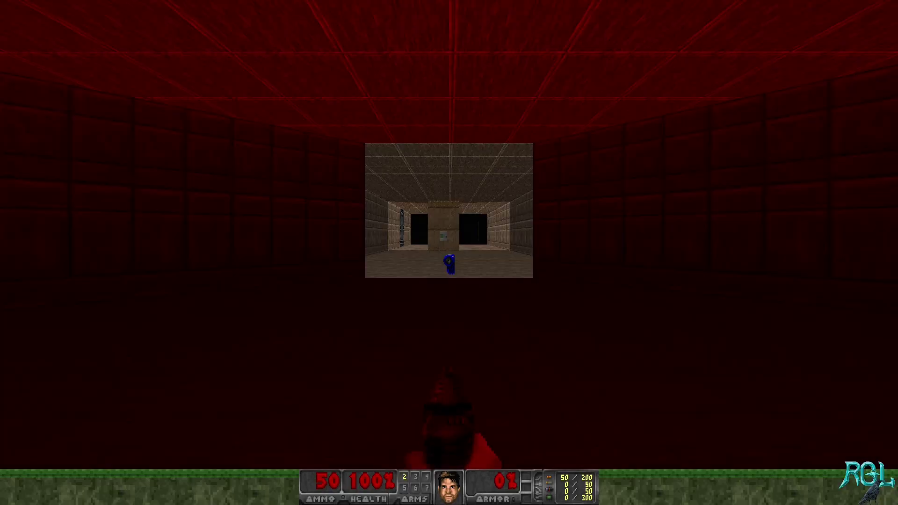
pyautogui.press('w')
pyautogui.press('w')
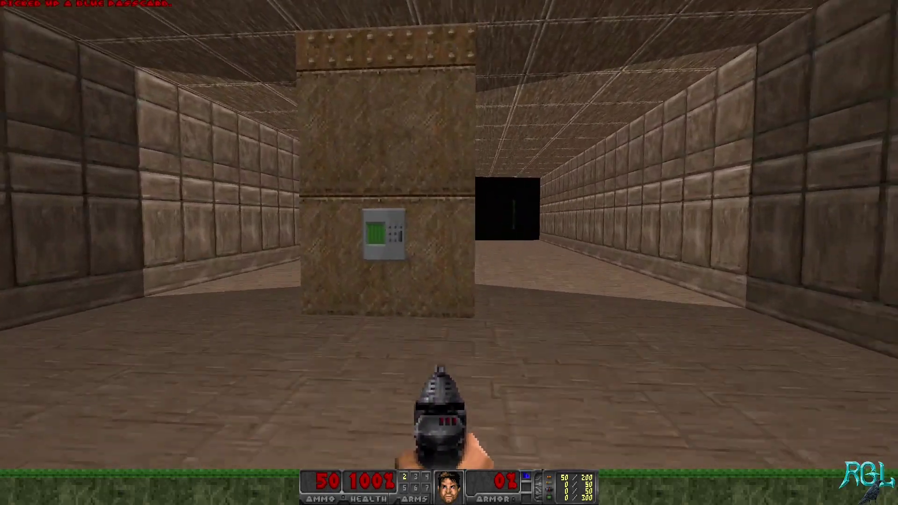
pyautogui.press('d')
pyautogui.press('w')
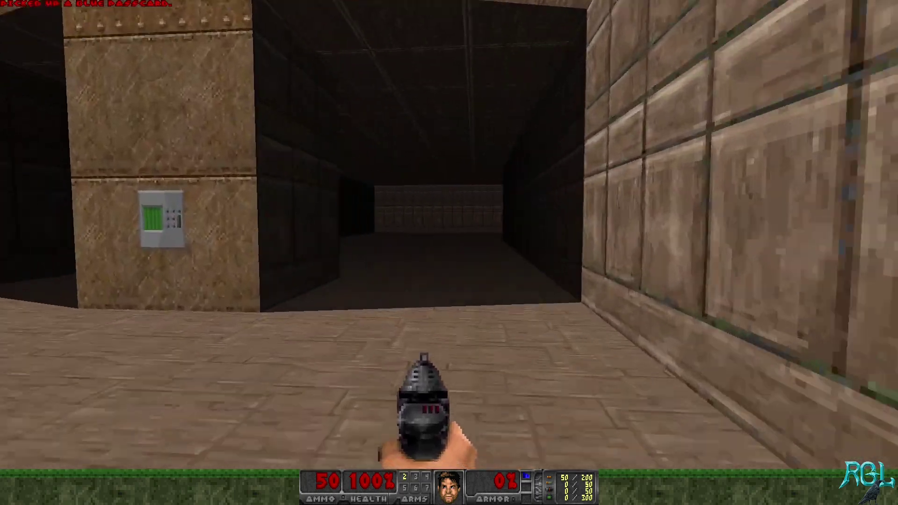
pyautogui.press('s')
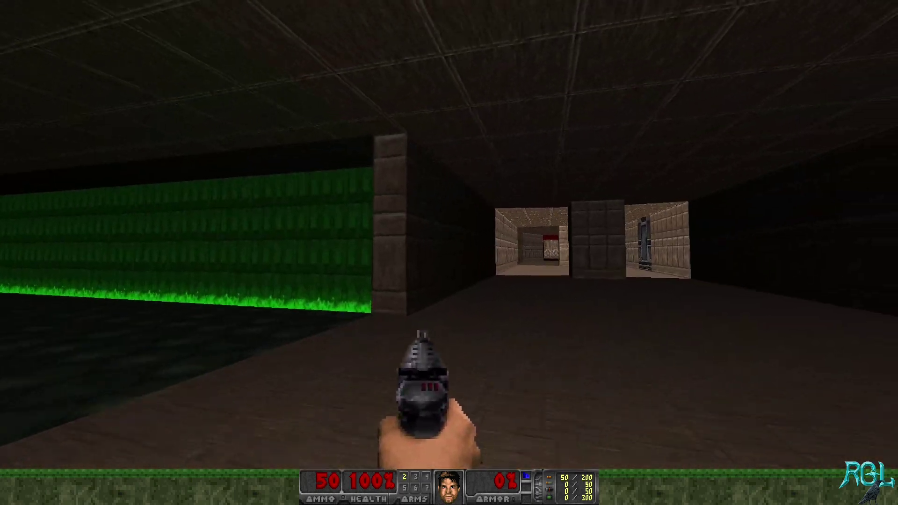
# - Walk between the central hall and the tagged east sectors to examine their brightness after the Light Change to Value action
pyautogui.press('d')
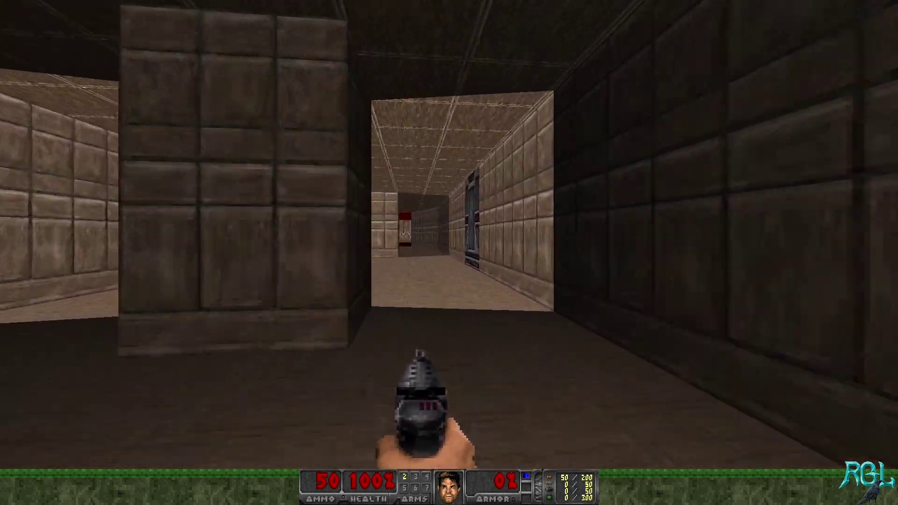
pyautogui.press('s')
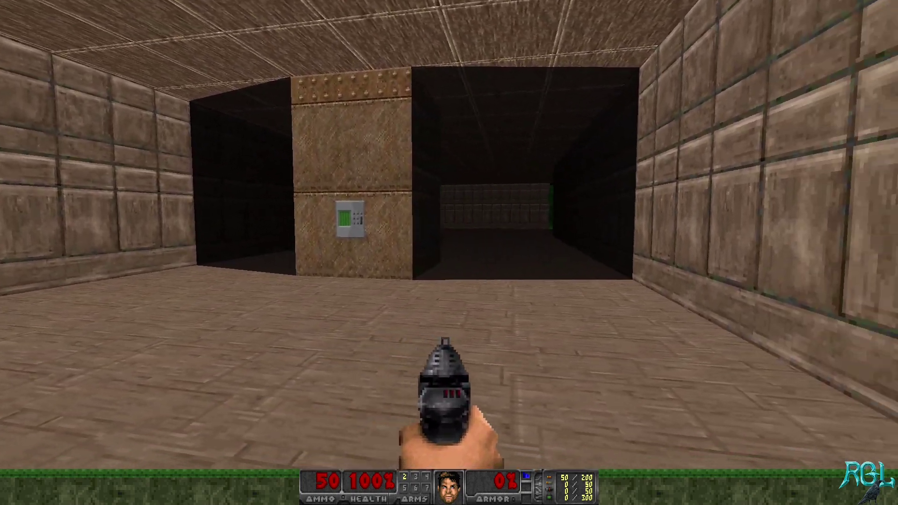
pyautogui.press('d')
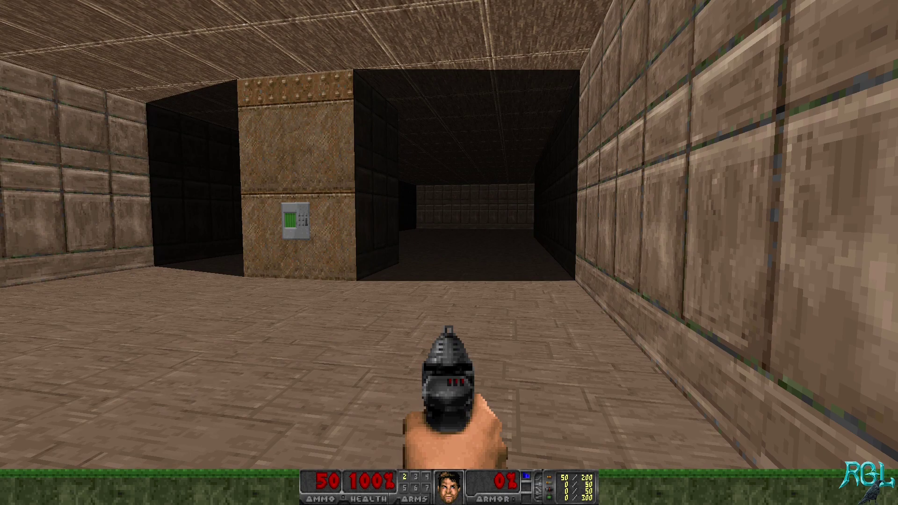
pyautogui.press('w')
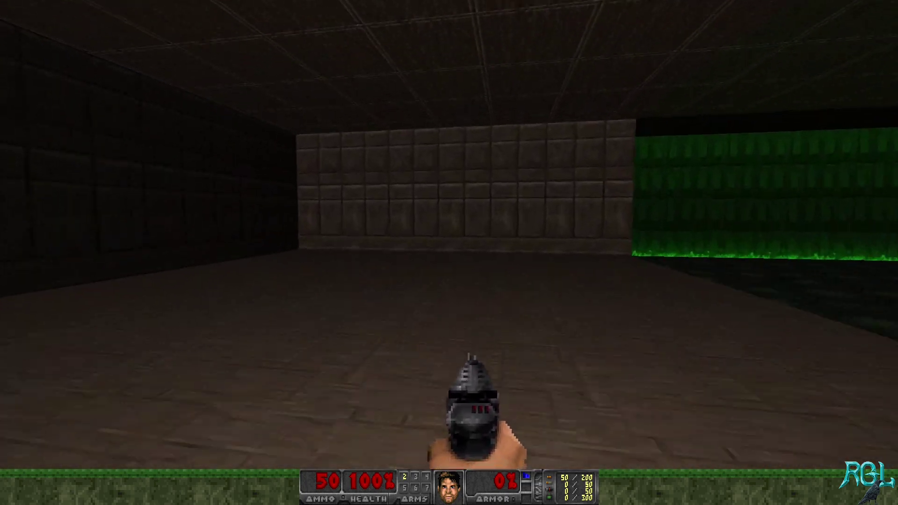
pyautogui.press('w')
pyautogui.press('s')
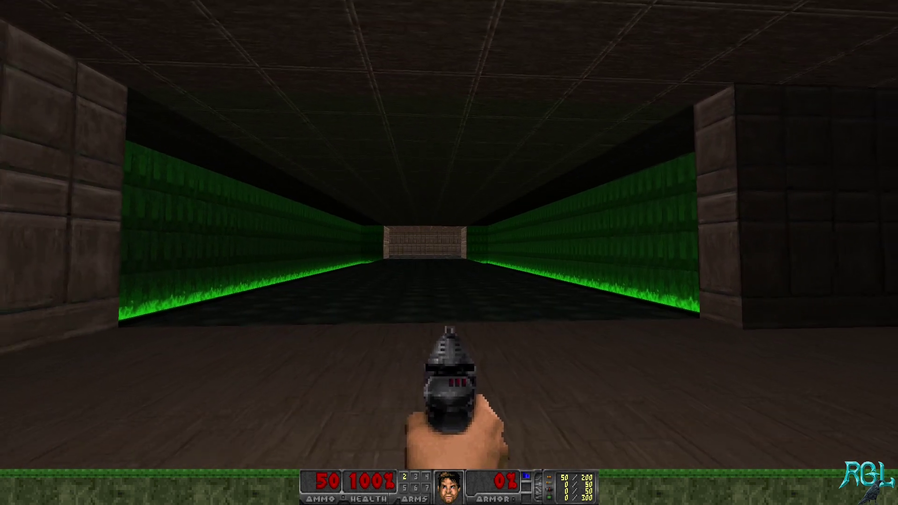
pyautogui.press('s')
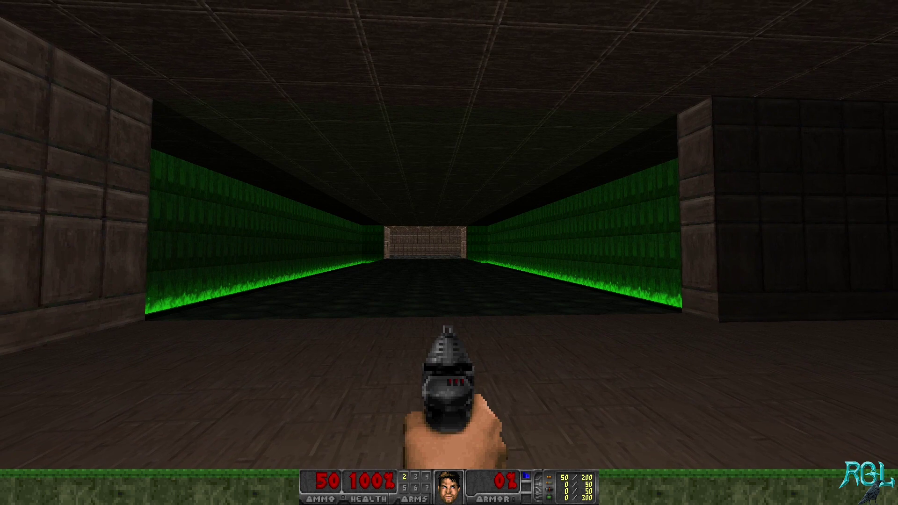